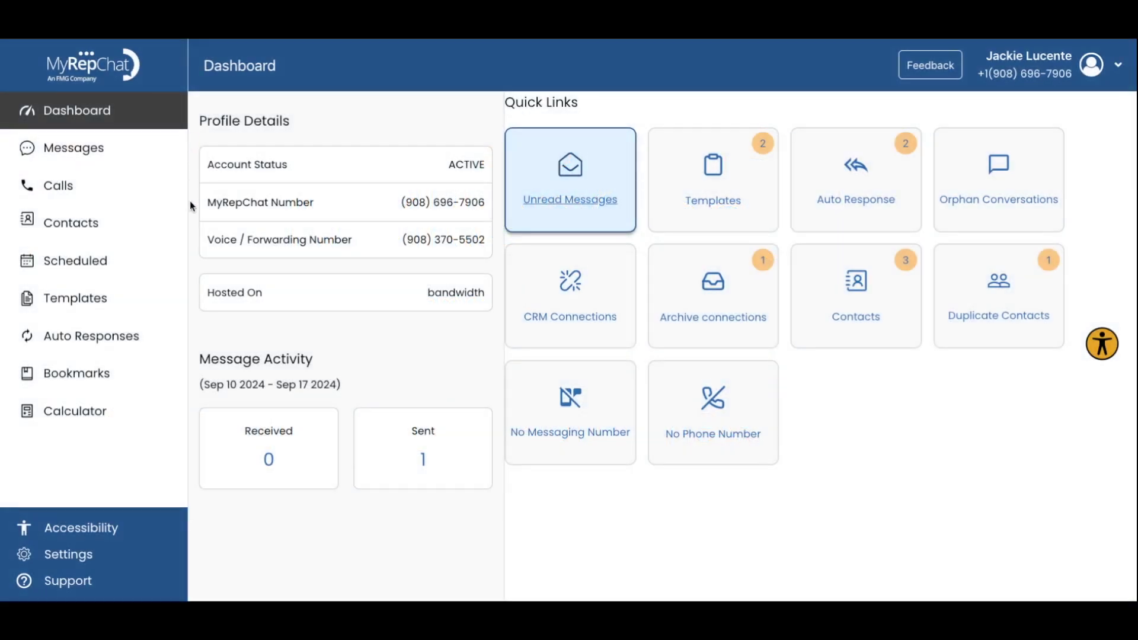
Step: Create the distribution list 'September Event - 9.24' manually and open its detail page
click(102, 232)
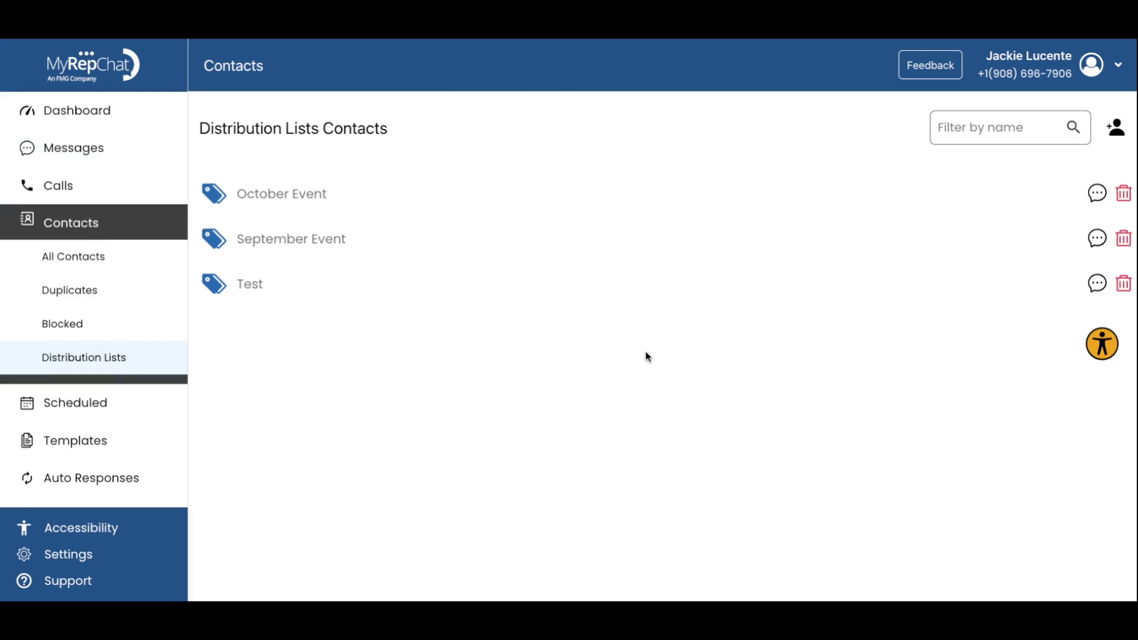
click(1119, 135)
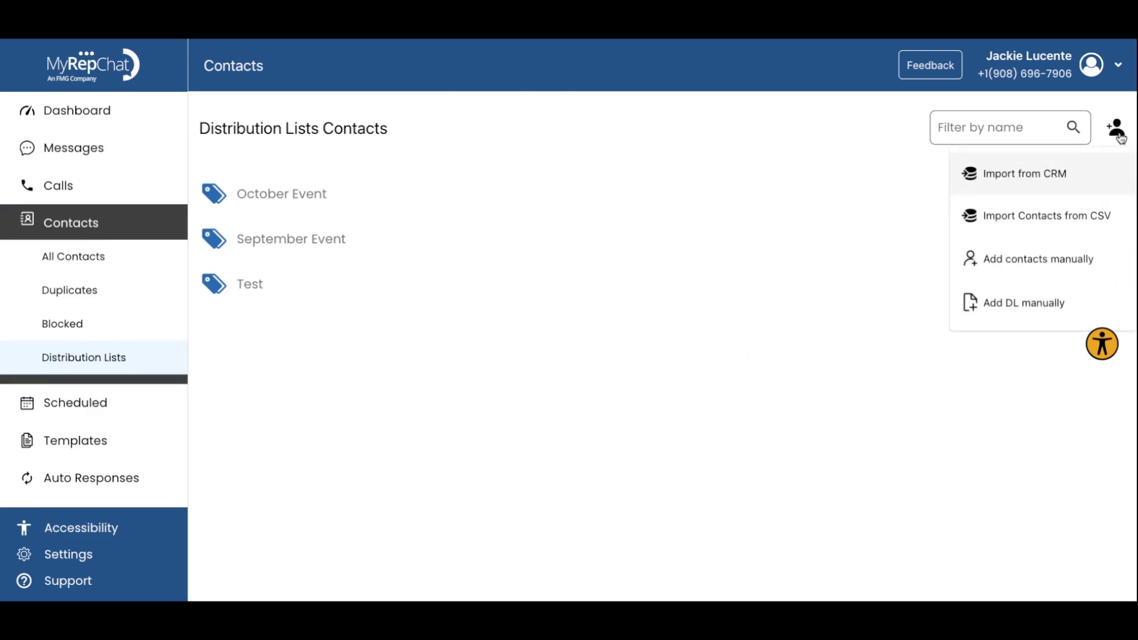
click(1024, 304)
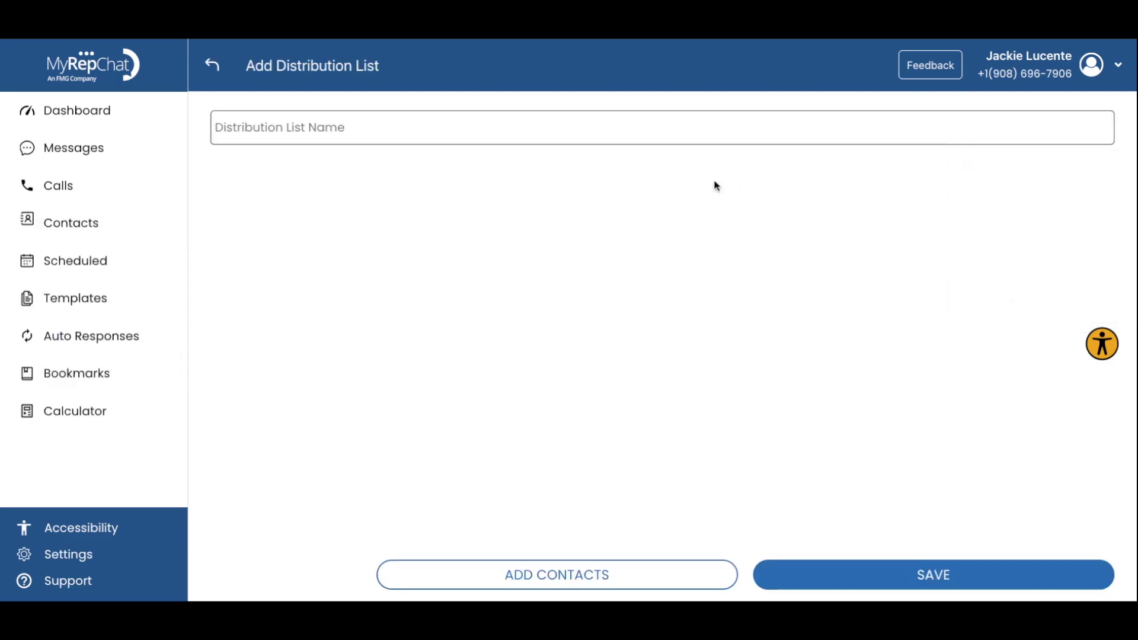
click(409, 130)
text(Sept)
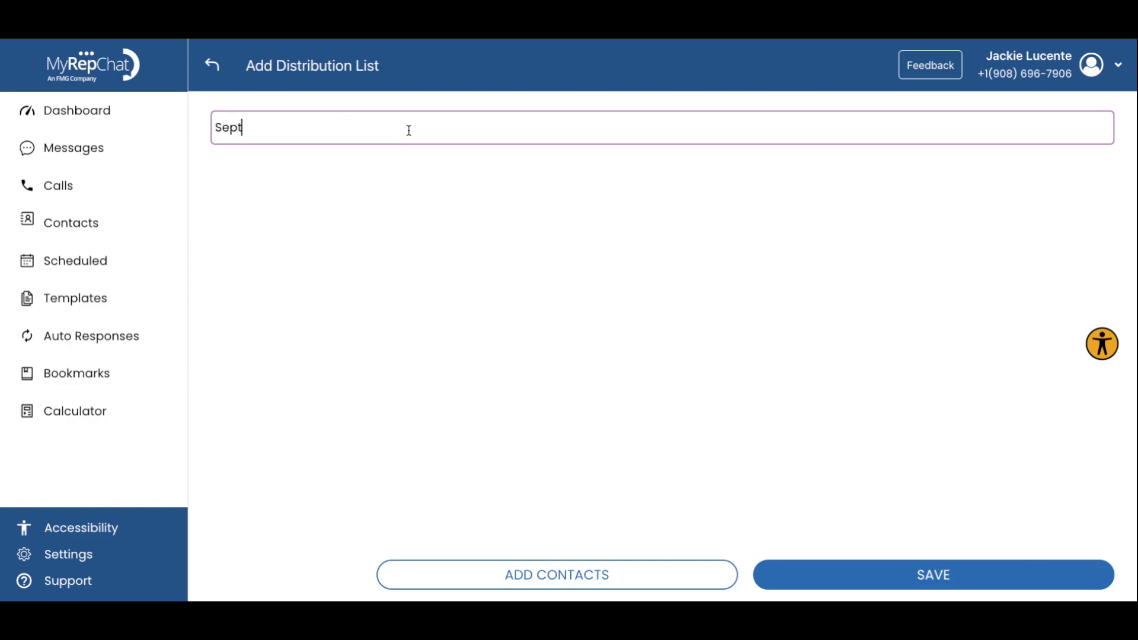
text(ember Event)
text( No)
key(BackSpace)
key(BackSpace)
key(BackSpace)
text(- 9/)
text(24)
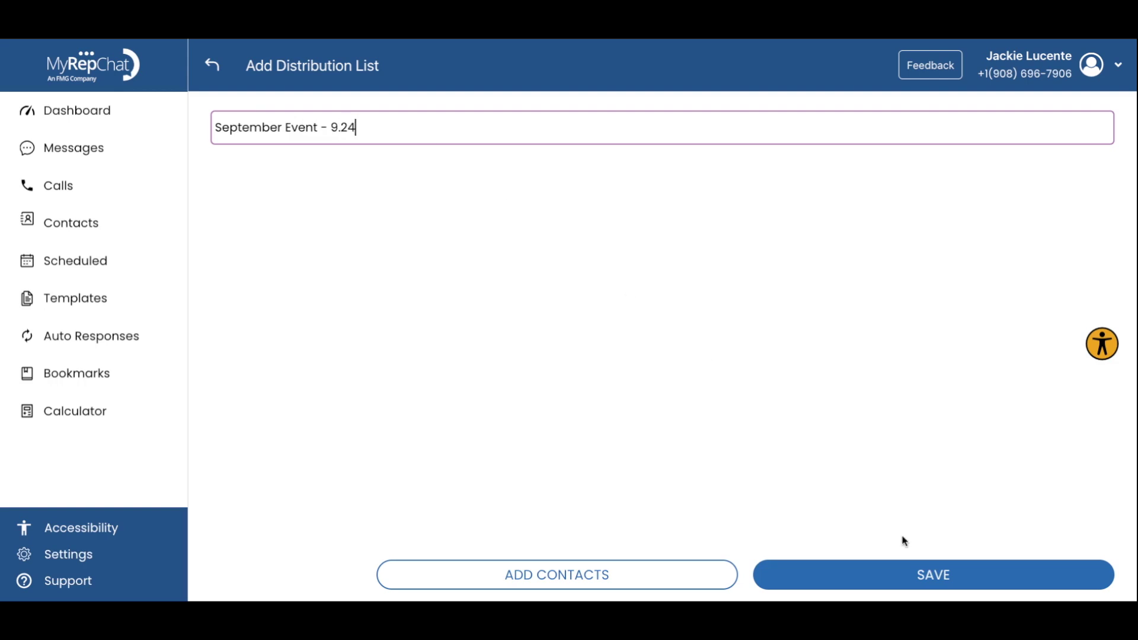
click(883, 574)
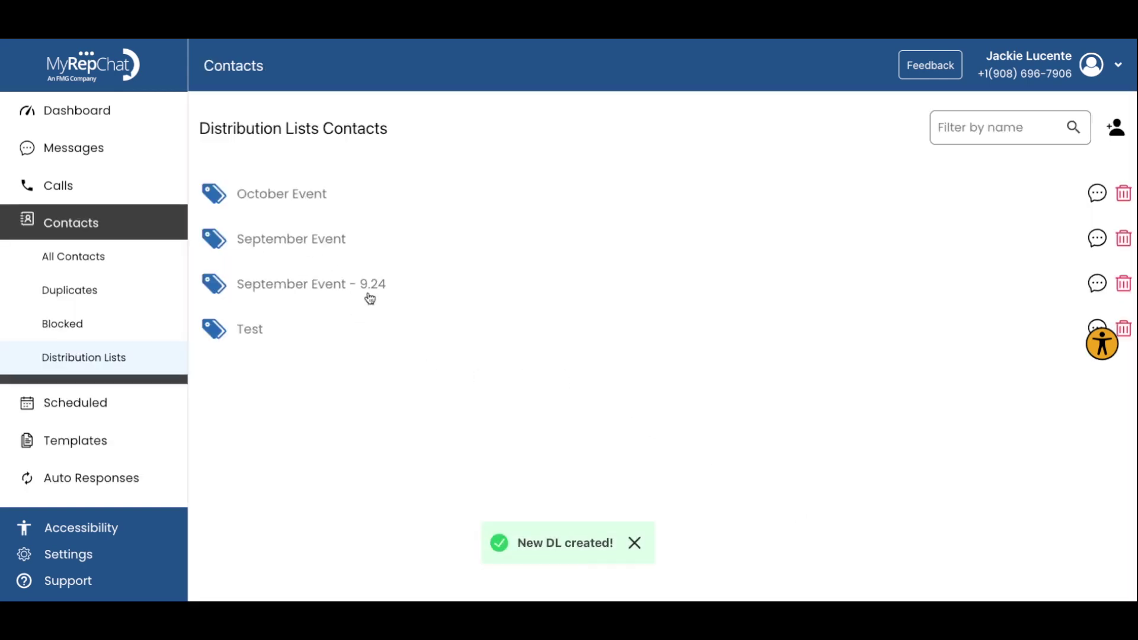
click(362, 286)
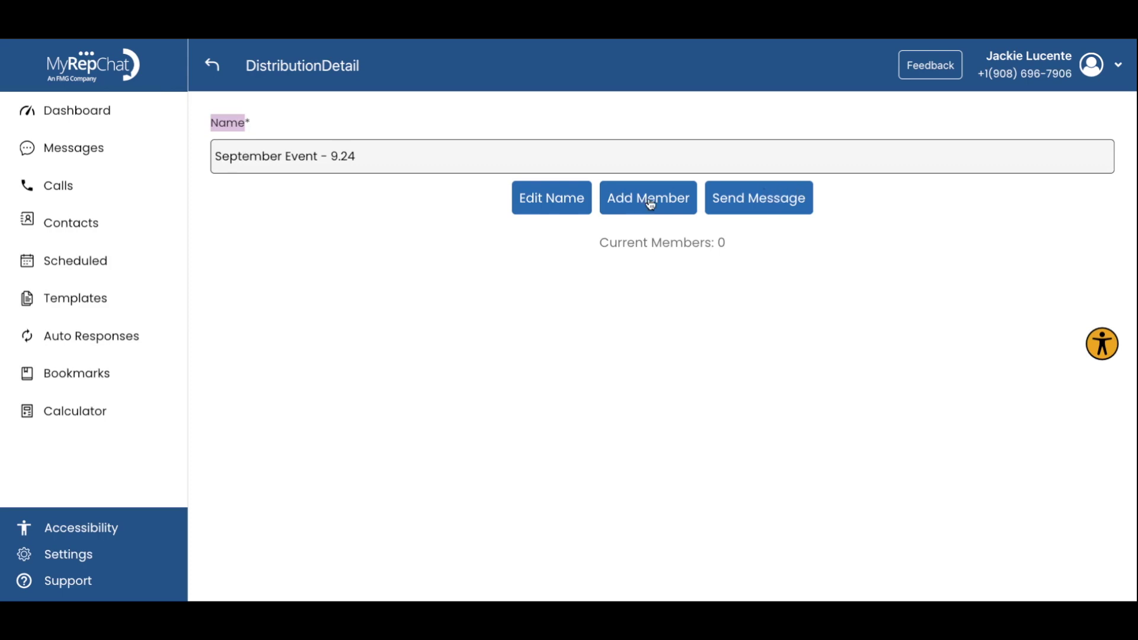
Step: Add three contacts as members of the September Event - 9.24 list
click(650, 198)
click(452, 224)
click(438, 284)
click(432, 330)
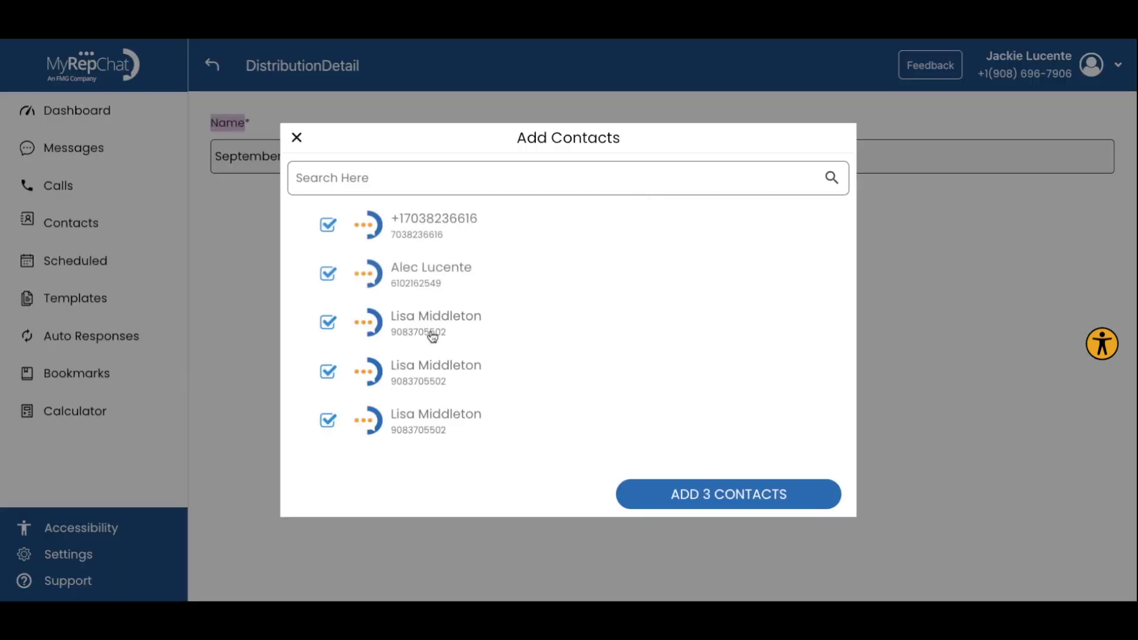
click(719, 493)
Step: Draft a list message: 'Hi all - looking forward to seeing you at our september event!'
click(773, 211)
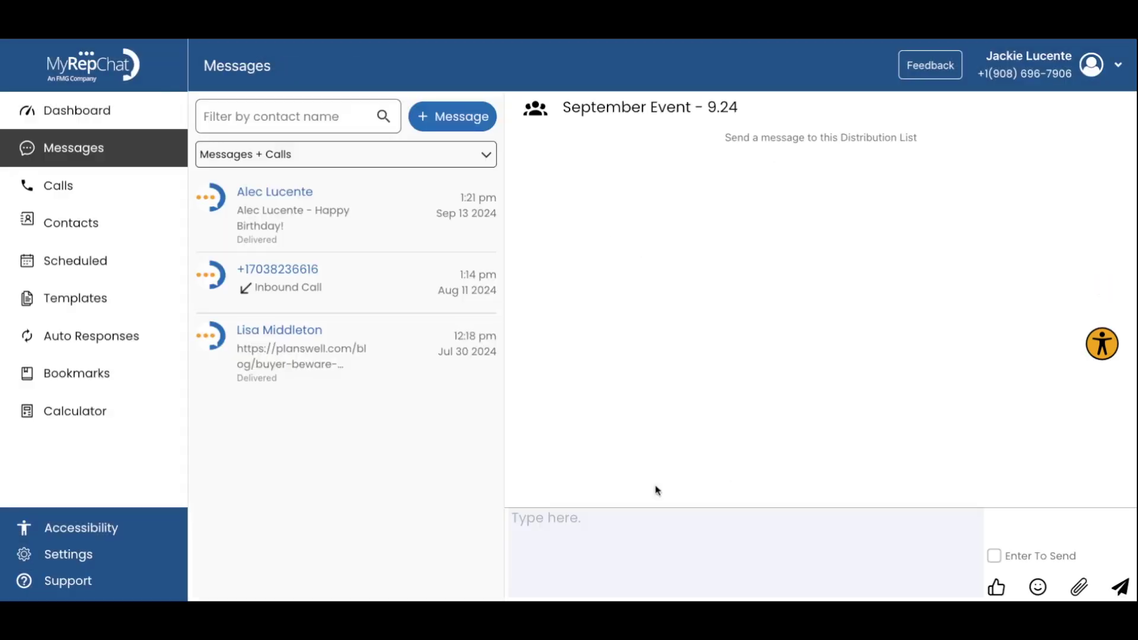
click(600, 551)
text(Hi all - looking forw)
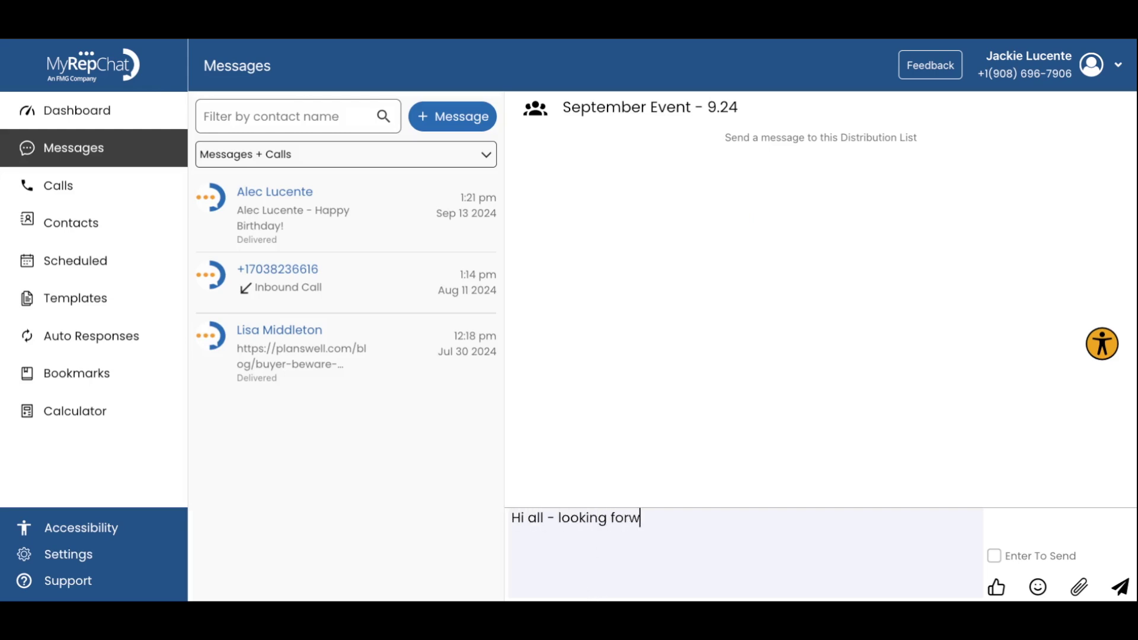
text(ard to seeing you )
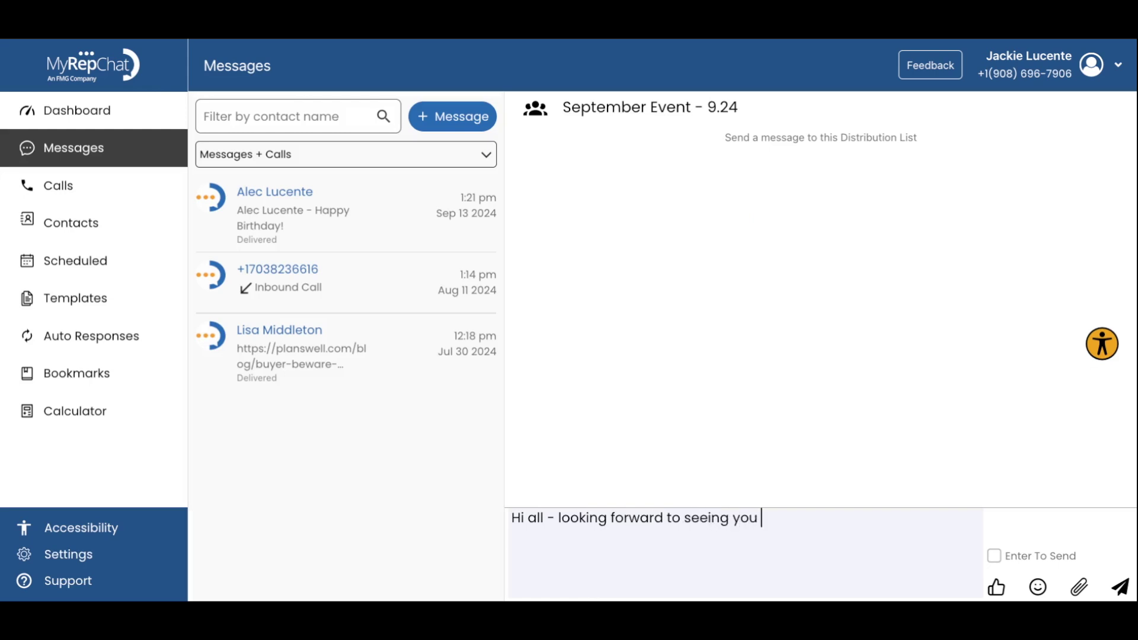
text(at our september event!)
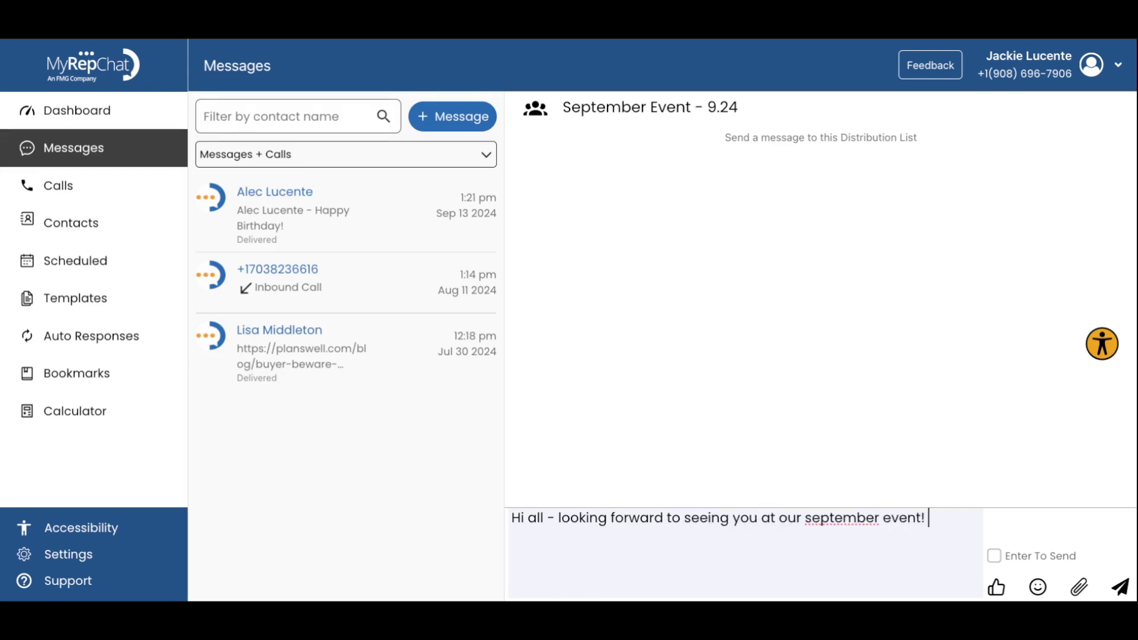
double_click(839, 517)
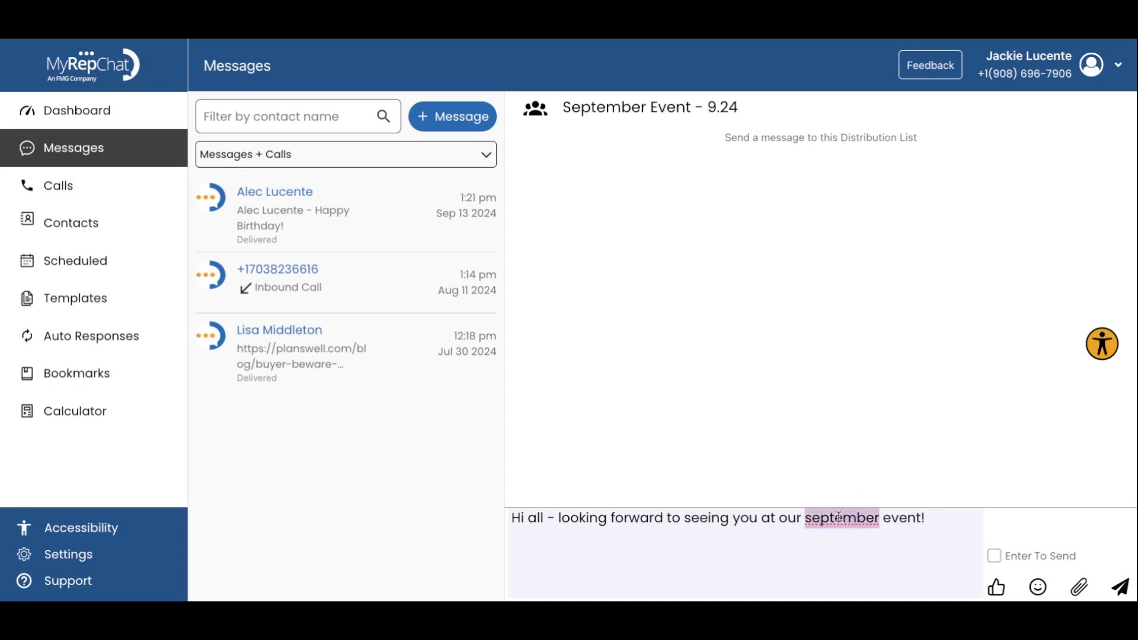
click(843, 543)
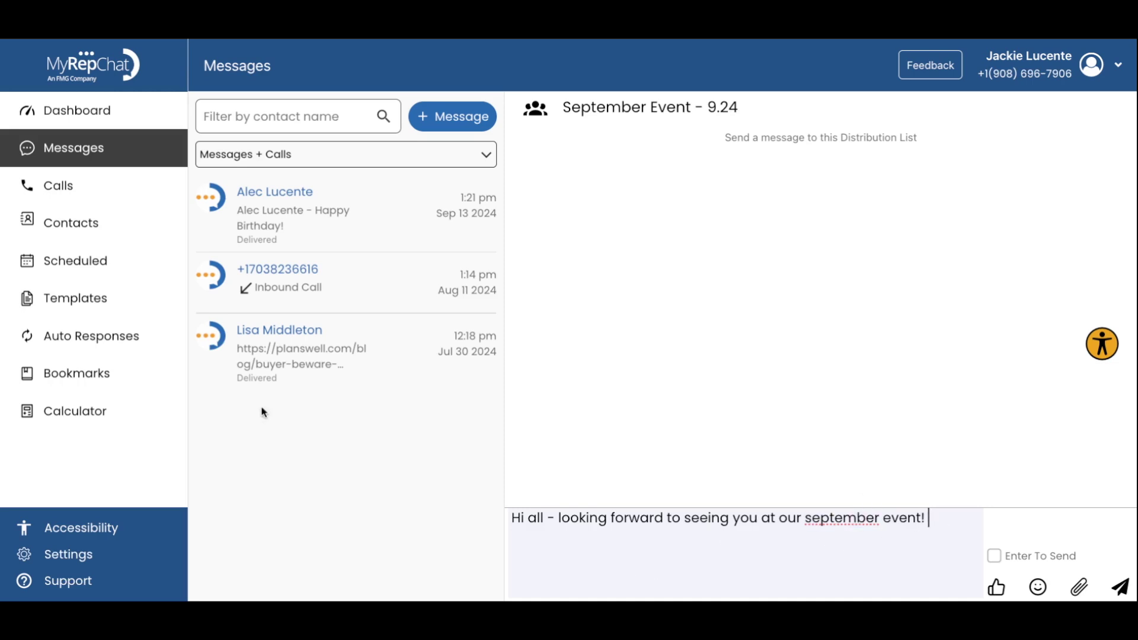
Step: Fill in a scheduled 'Happy birthday' message for 09/17/2024 repeating Annually, and pick its recipient
click(90, 266)
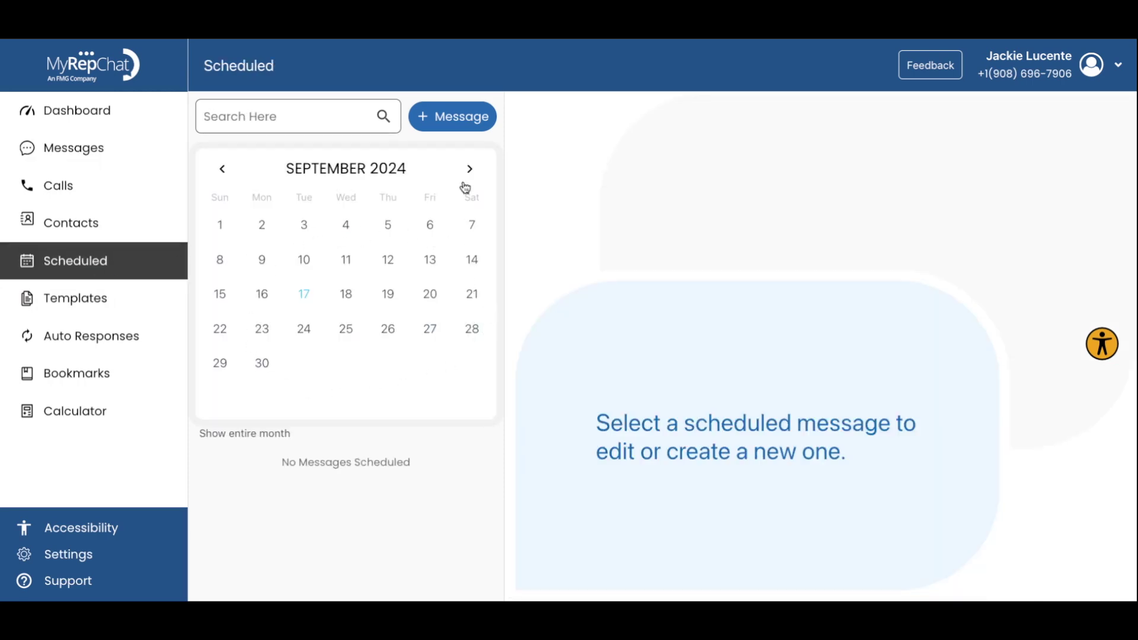
click(466, 119)
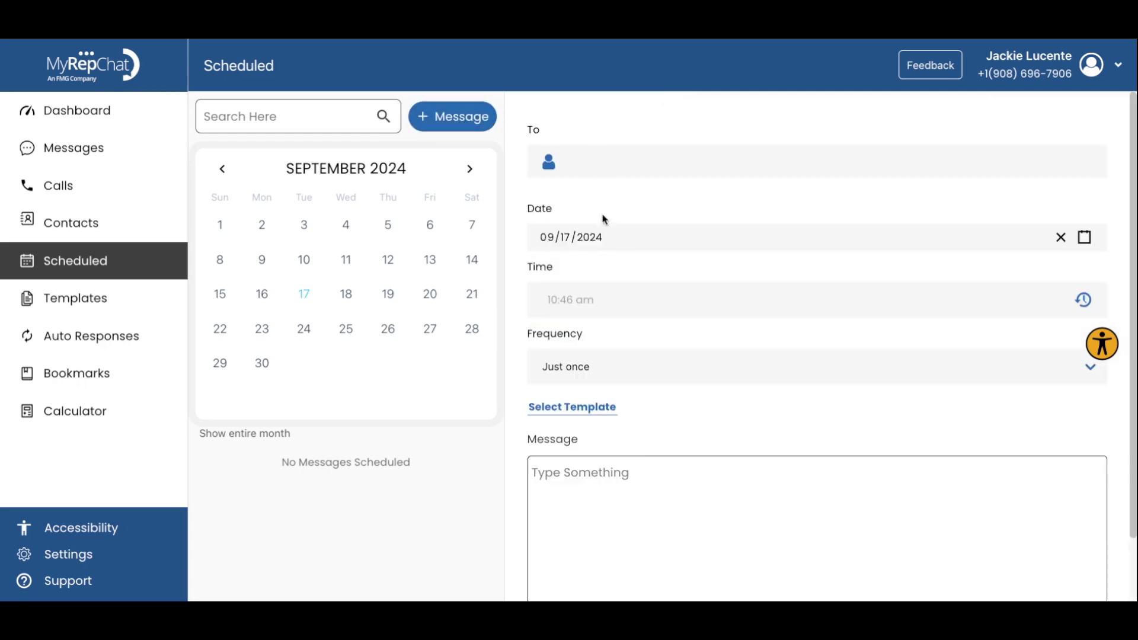
click(583, 482)
text(Happy birthday!)
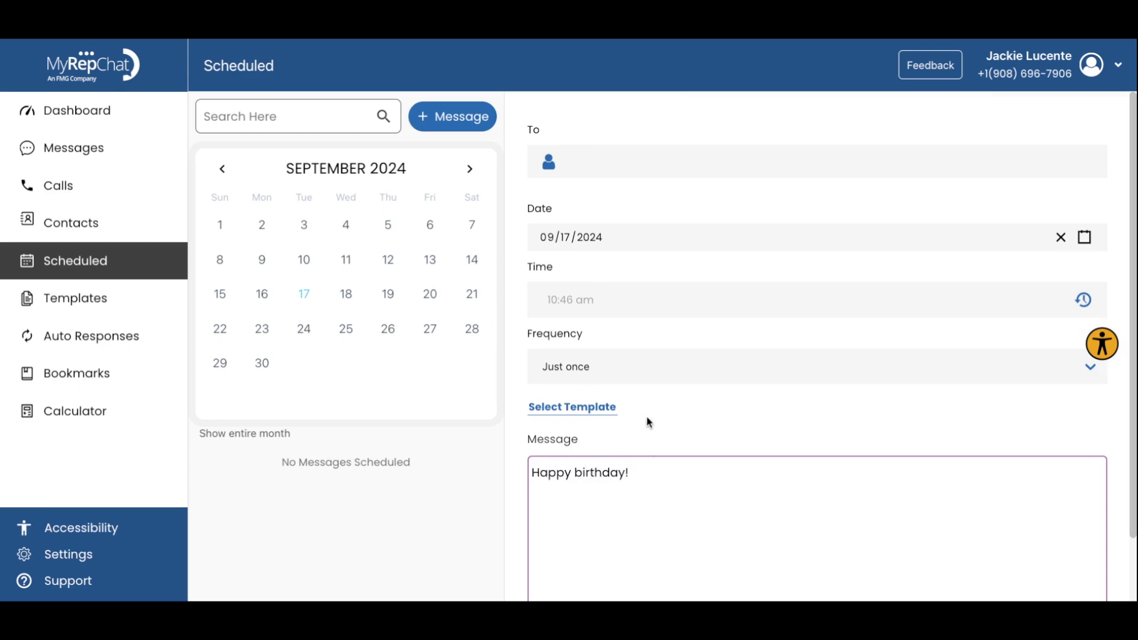
click(584, 372)
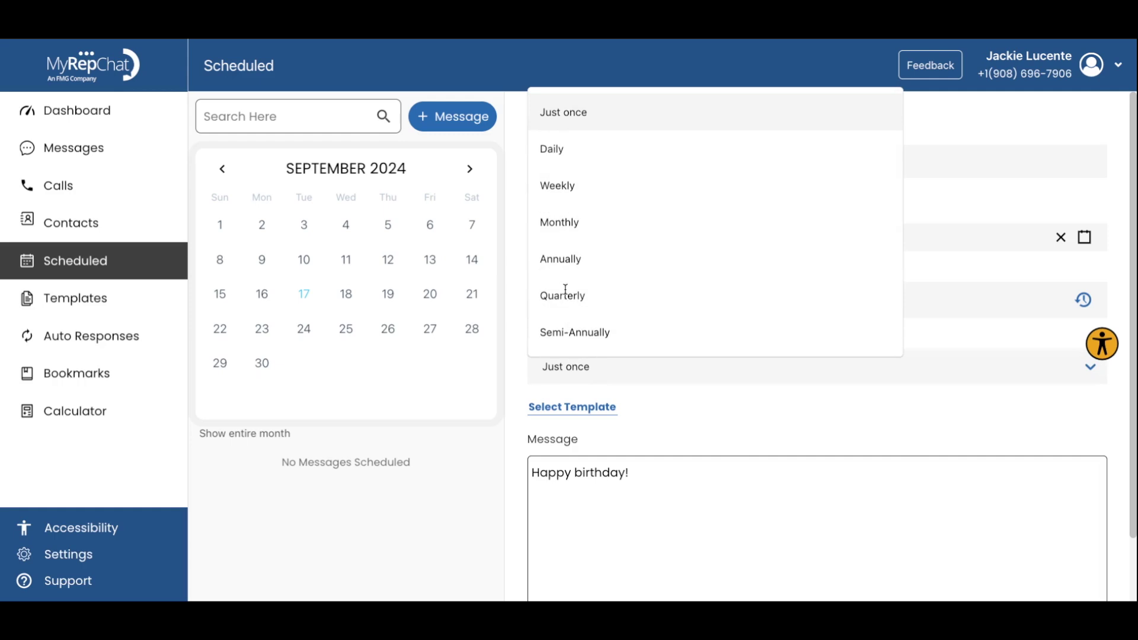
click(562, 257)
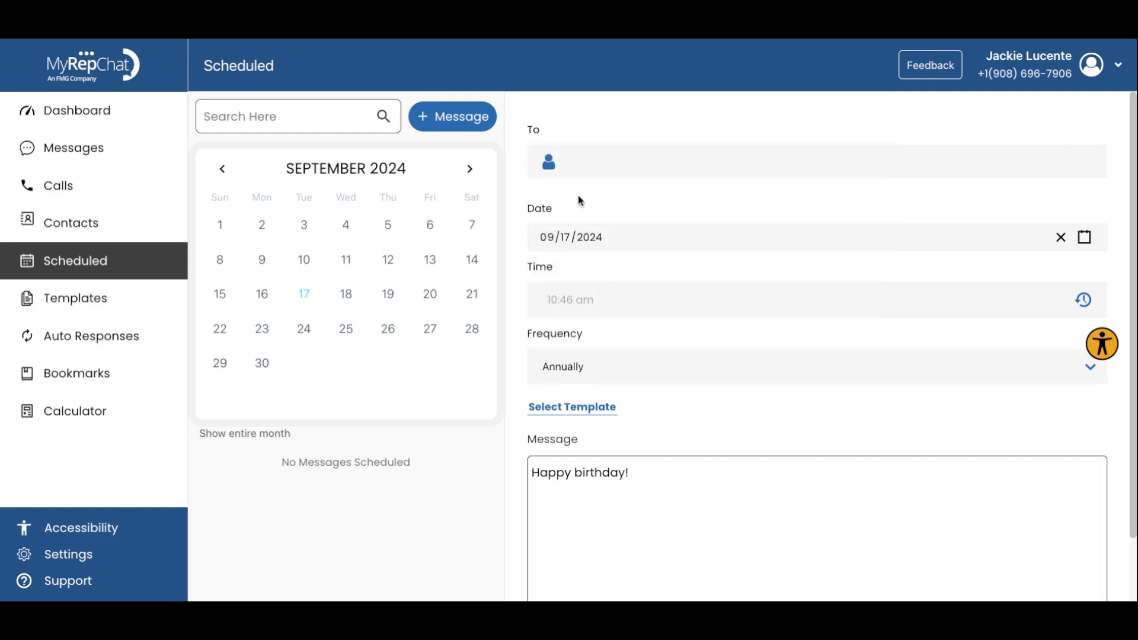
click(580, 169)
scroll(622, 492, down, 1)
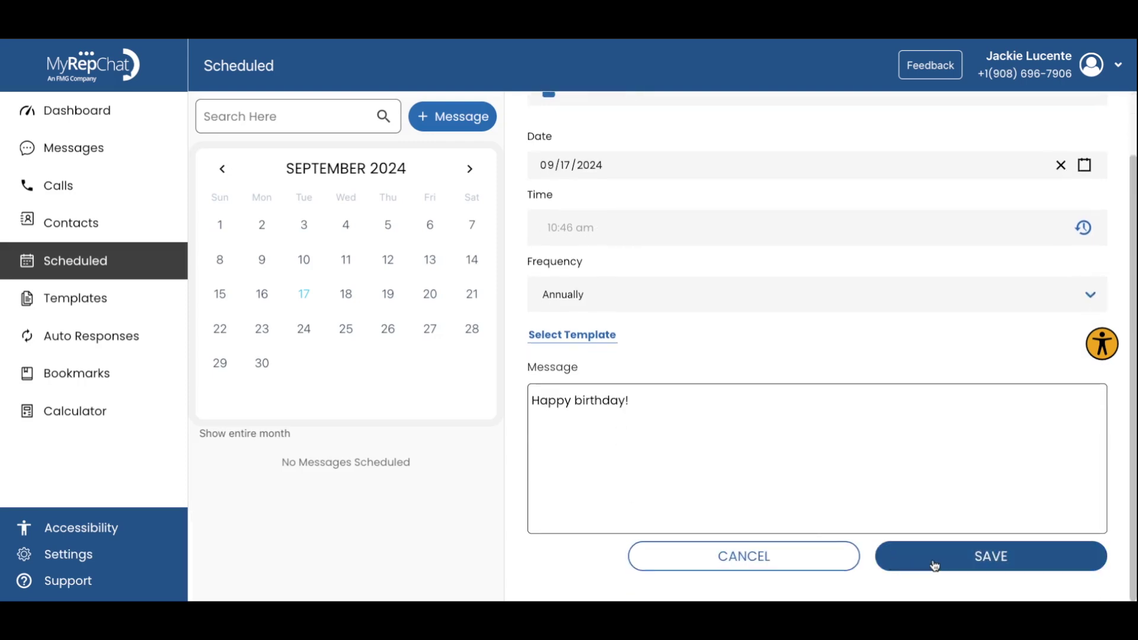
Step: Start a new message template on the Templates page
click(93, 313)
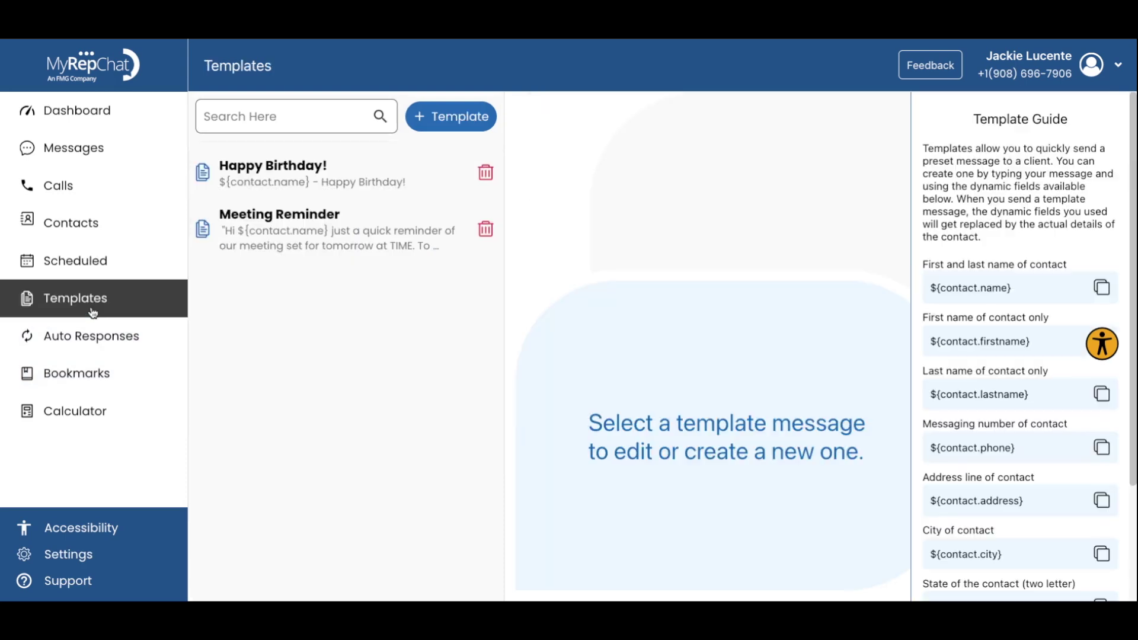
click(455, 127)
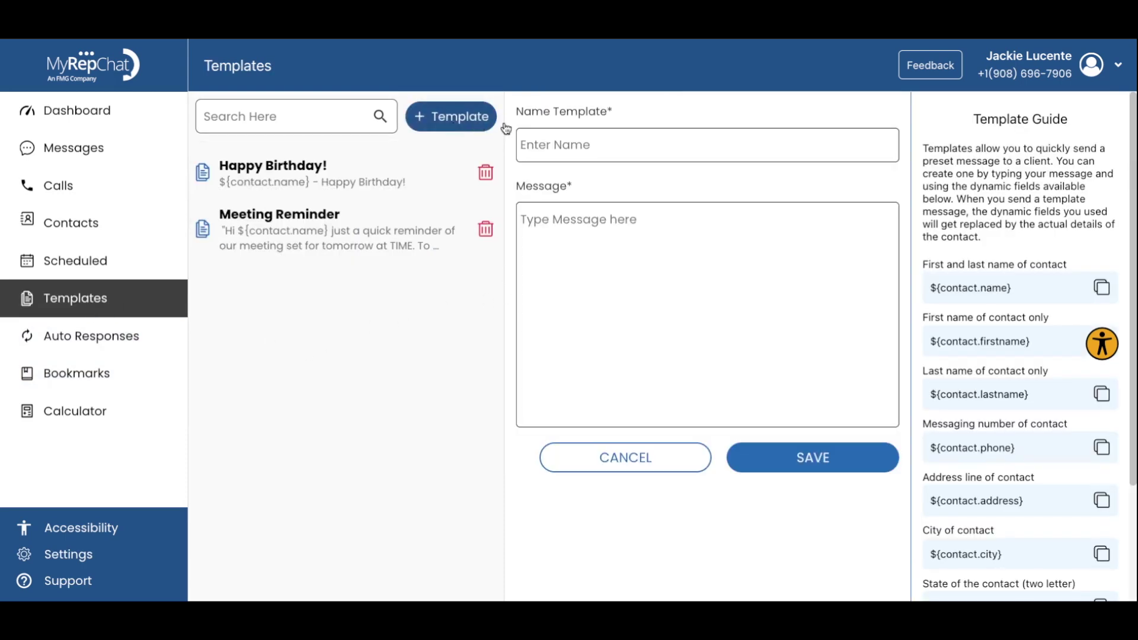
click(592, 144)
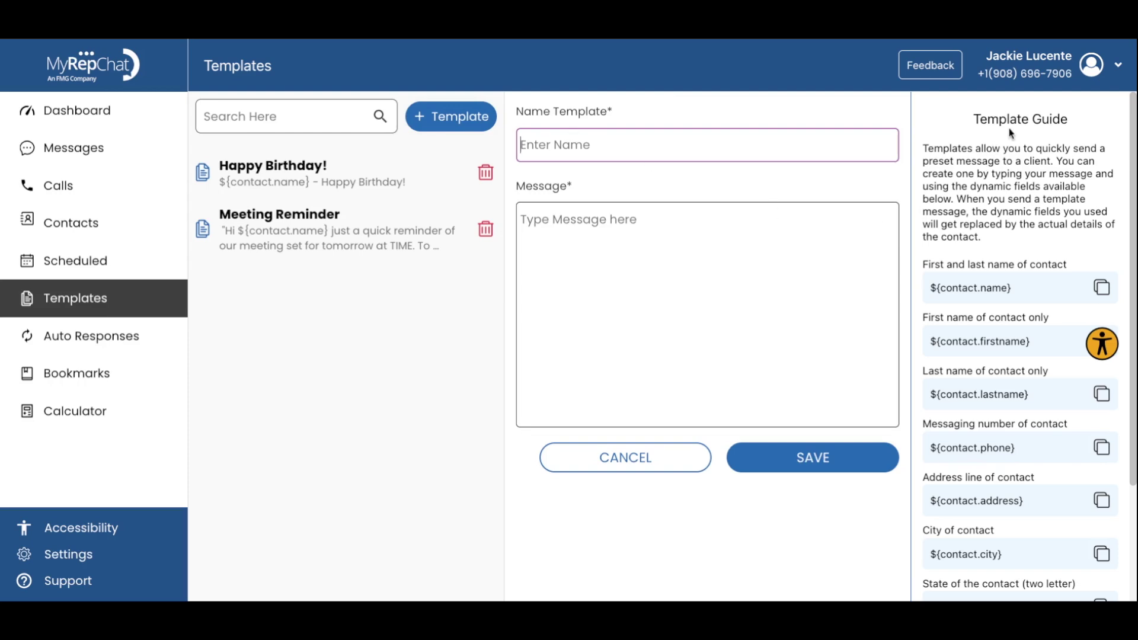
scroll(1008, 344, down, 2)
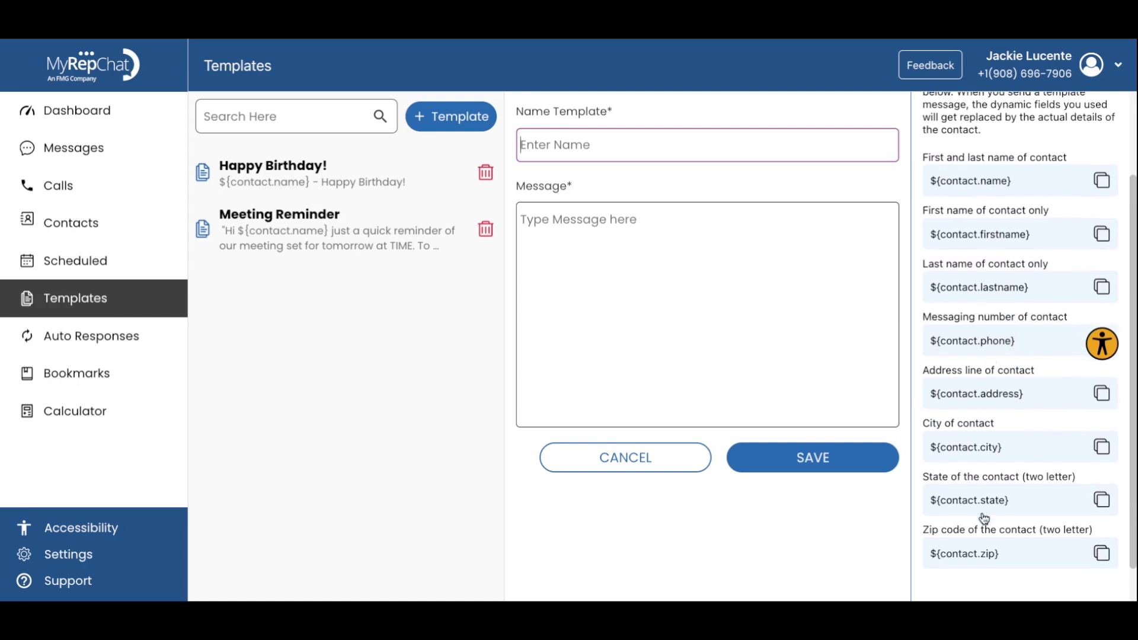
scroll(985, 517, up, 1)
Step: Save a template named Happy Birthday with message 'Hi ${contact.name} - Happy Birthday!'
click(1000, 236)
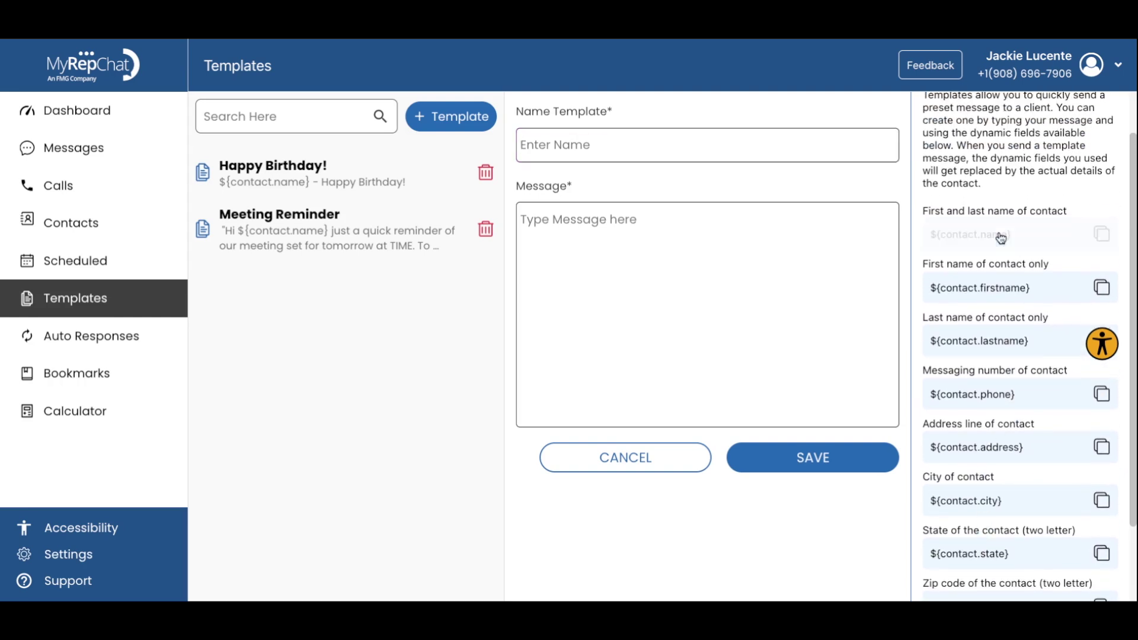
click(612, 264)
text(Hi)
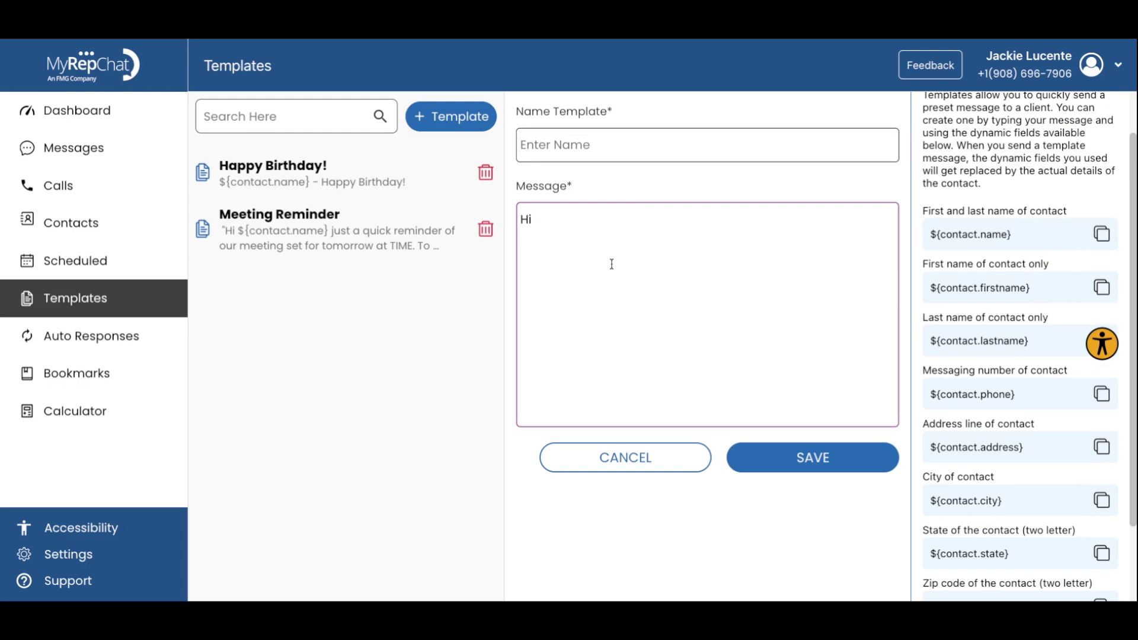
text(${contact.name})
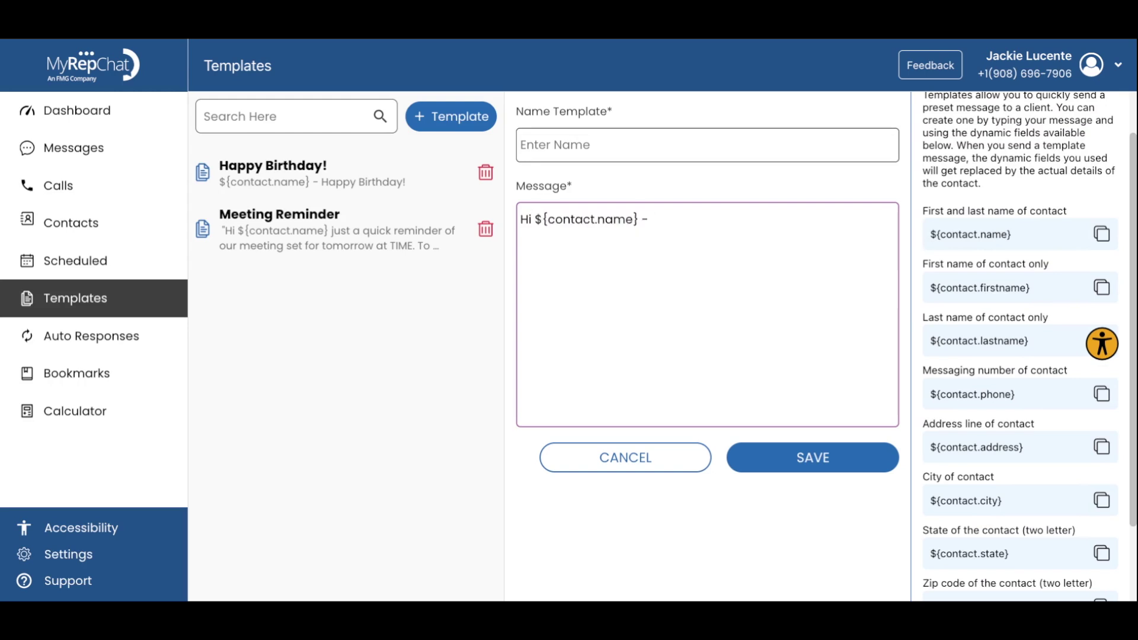
text(- Happy Birthday!)
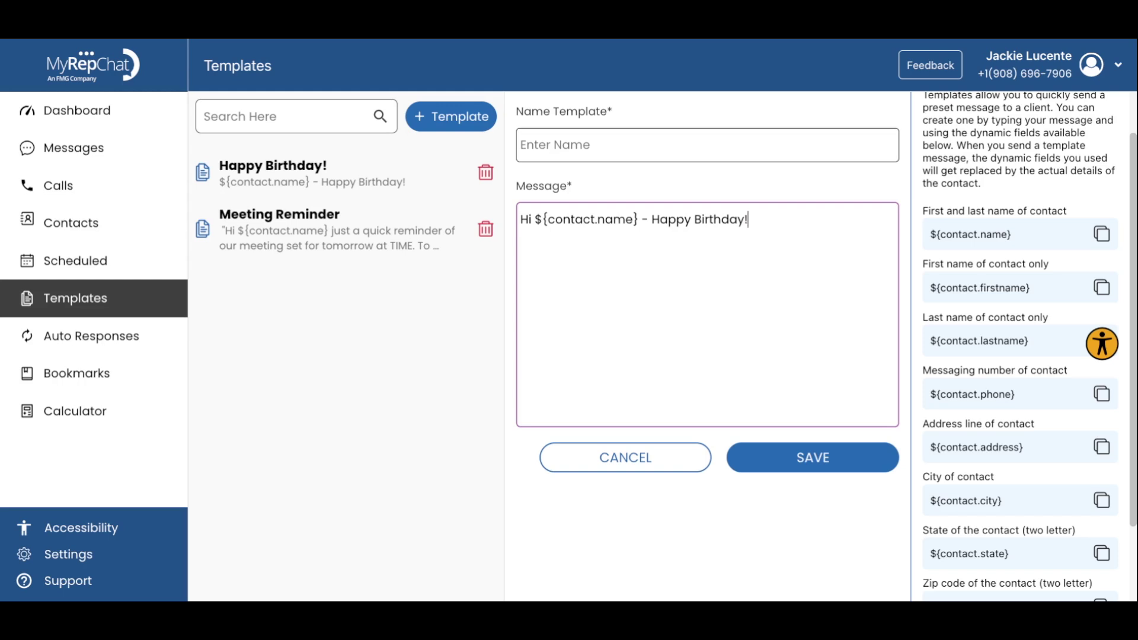
click(556, 152)
text(Happy Bir)
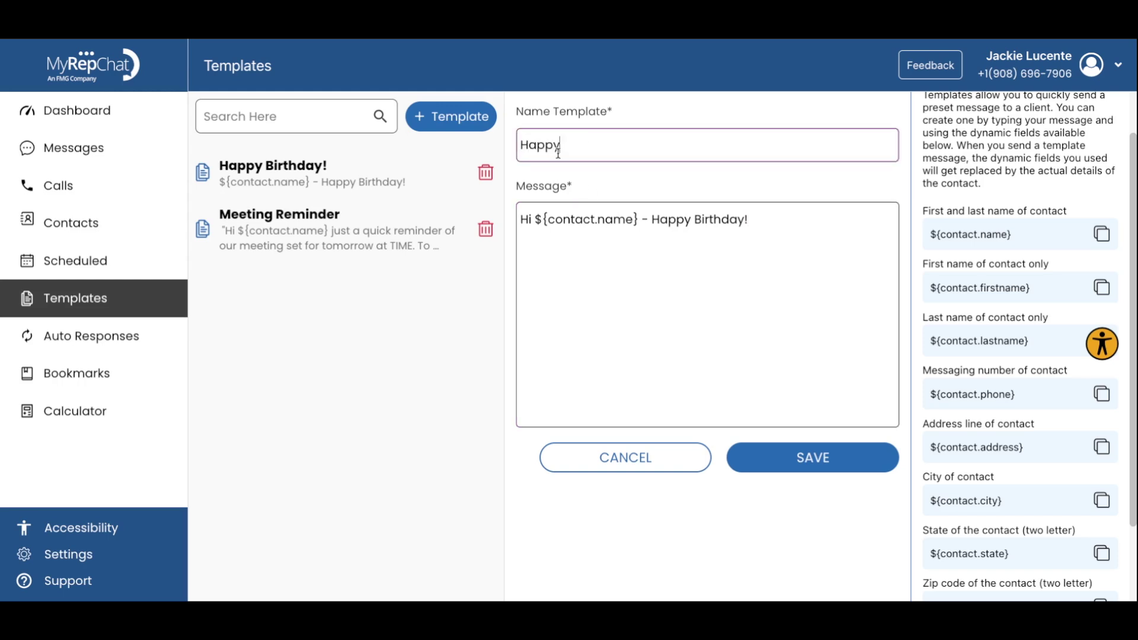
text(thday)
click(809, 469)
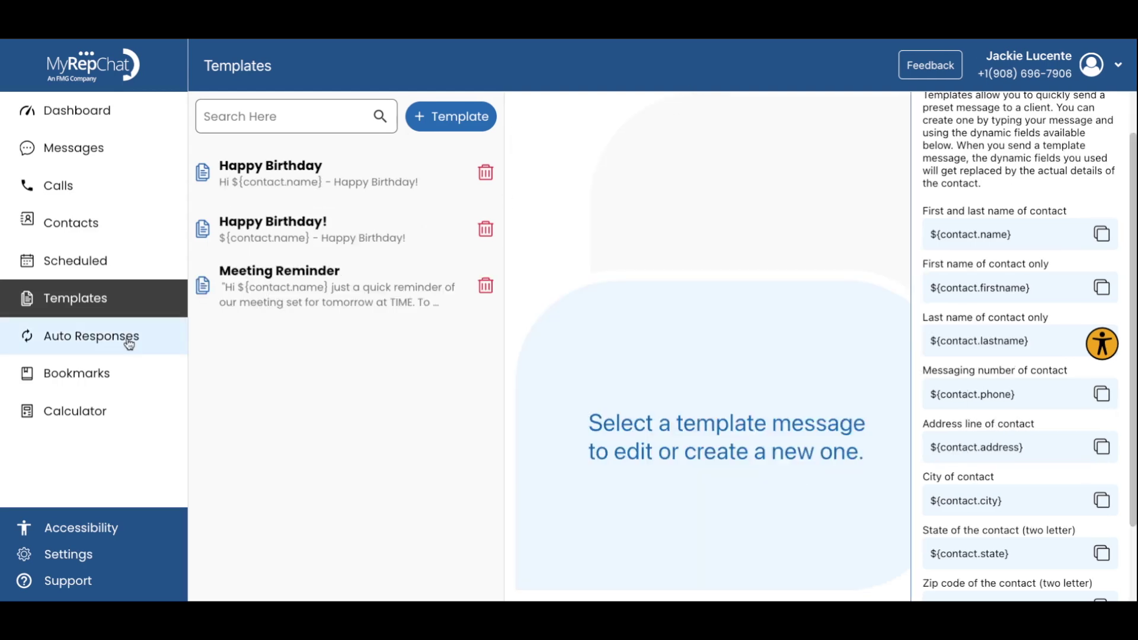
Step: Fill a new scheduled message with the Happy Birthday! template and set frequency to Annually
click(88, 259)
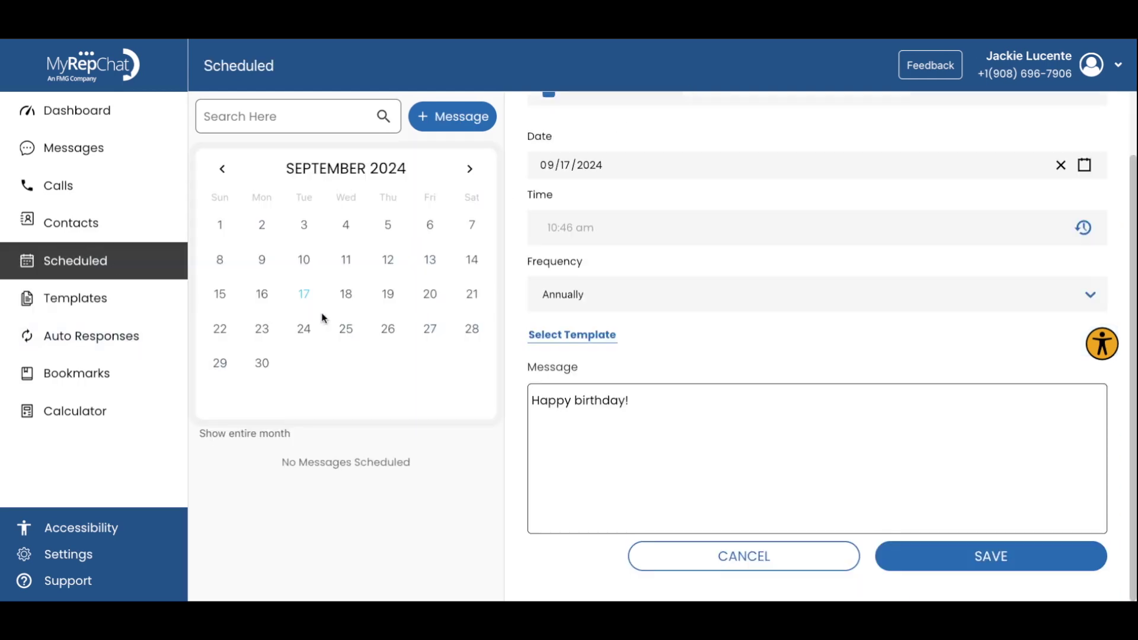
click(476, 117)
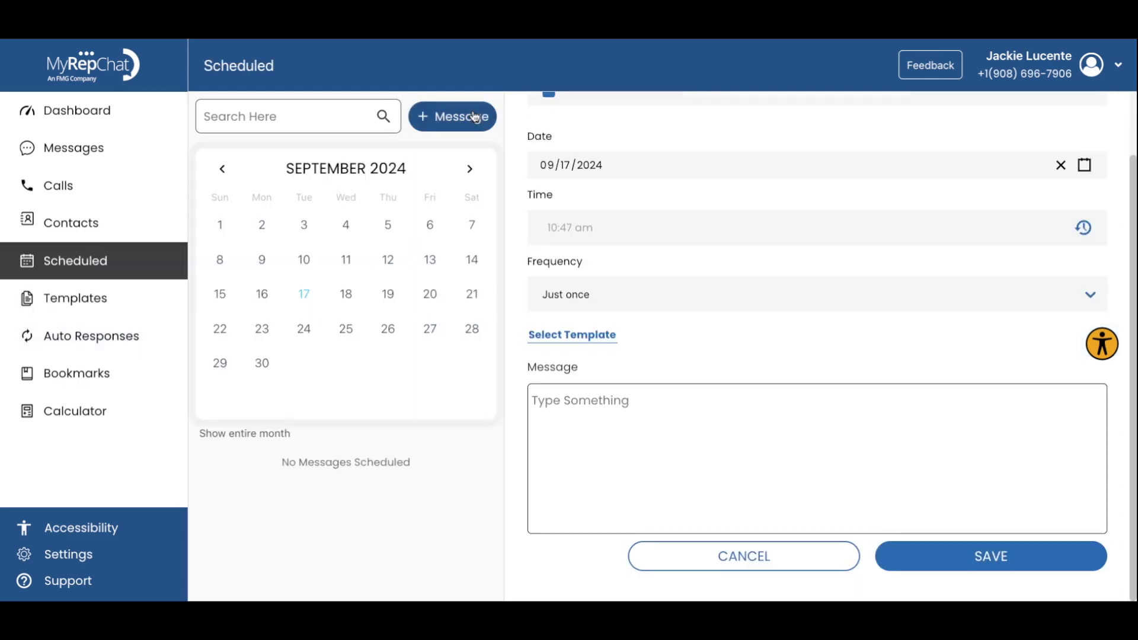
click(586, 411)
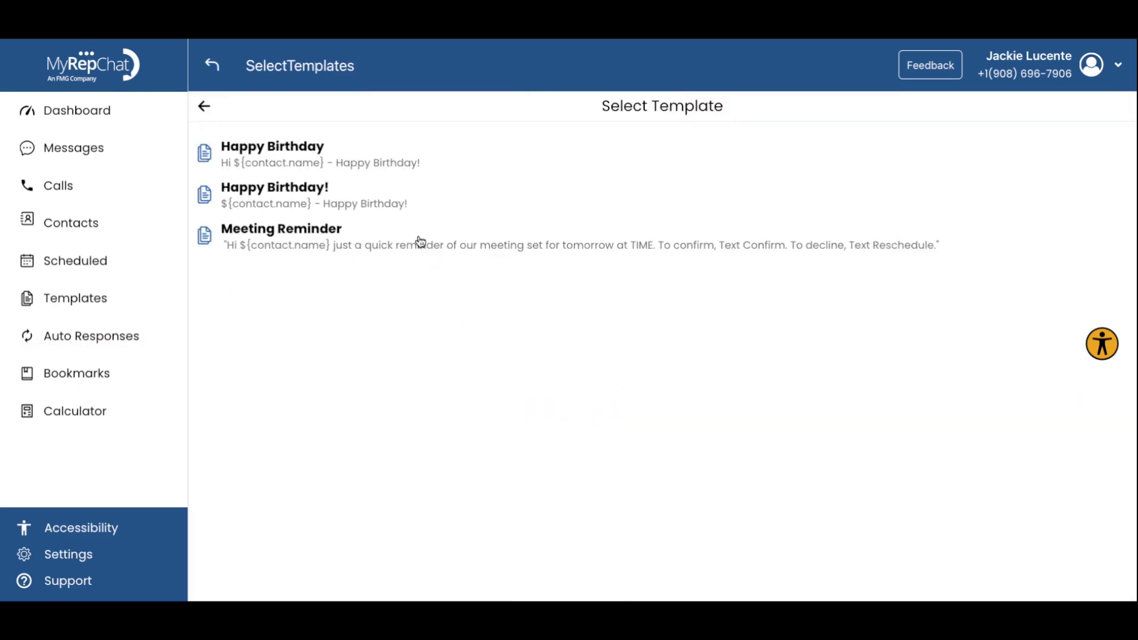
click(355, 202)
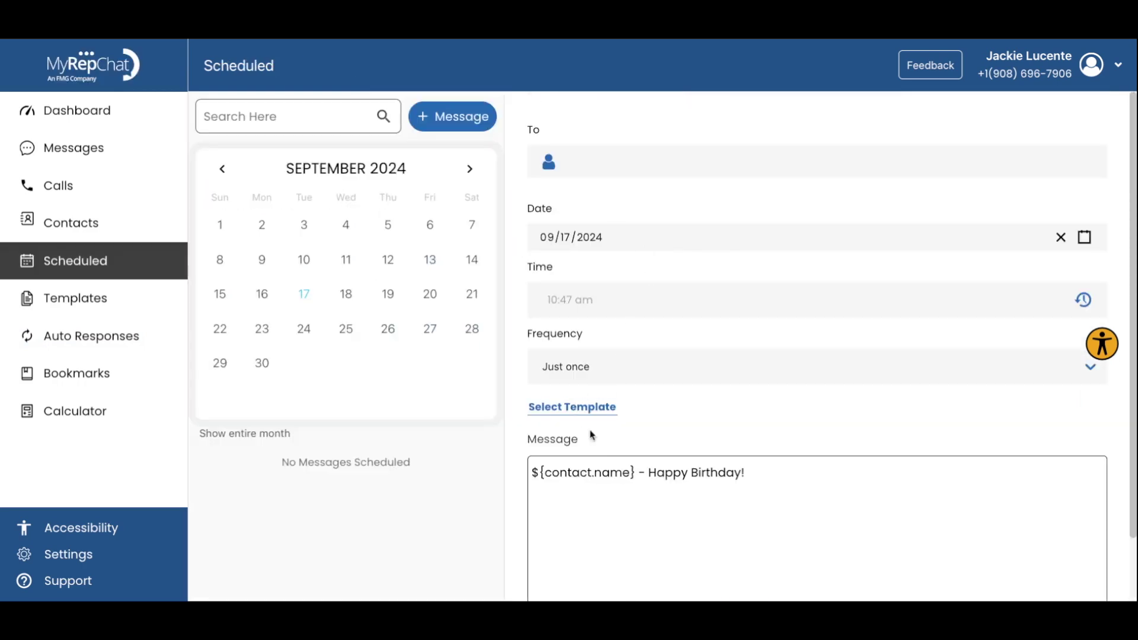
click(561, 363)
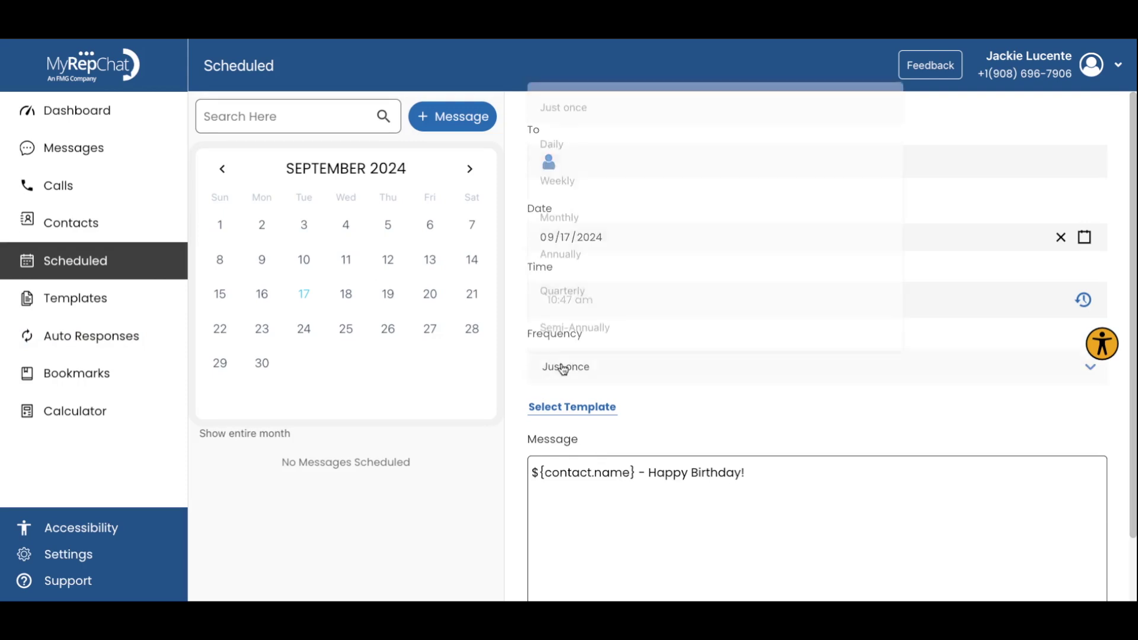
click(602, 341)
click(589, 378)
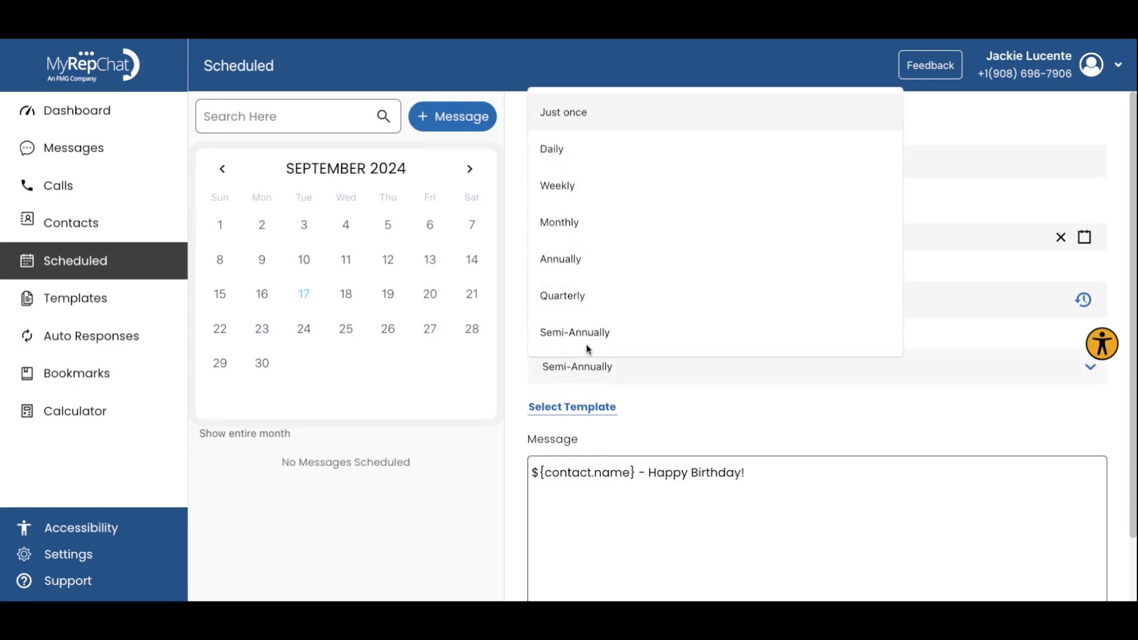
click(573, 269)
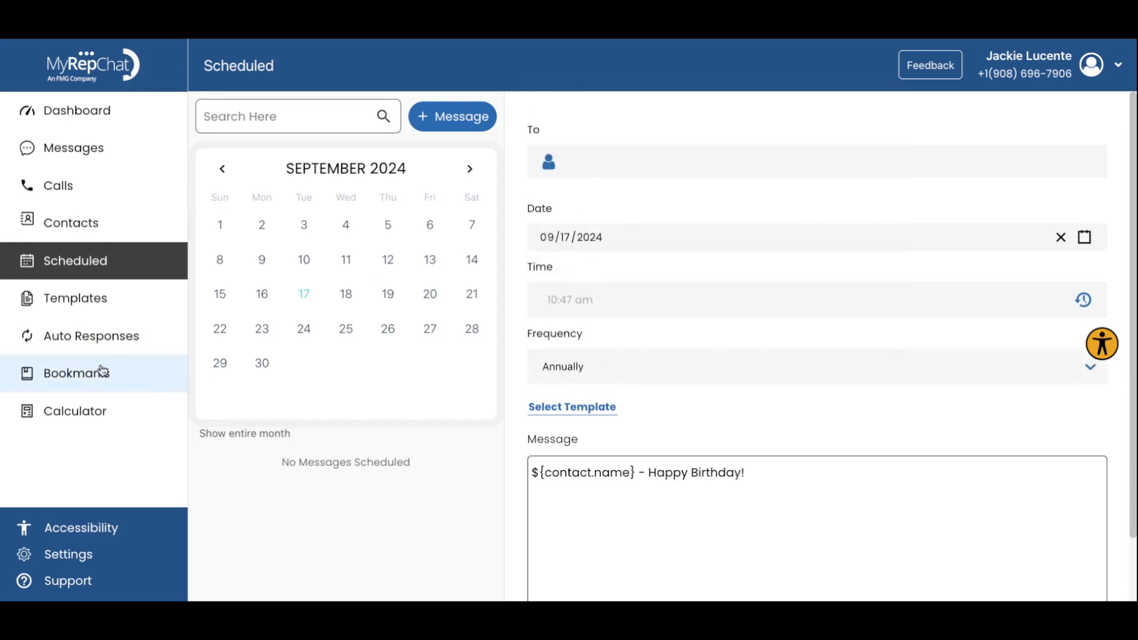
Step: Save an auto response for keyword Quote replying 'Hi - you'll receive your quote shortly!'
click(108, 337)
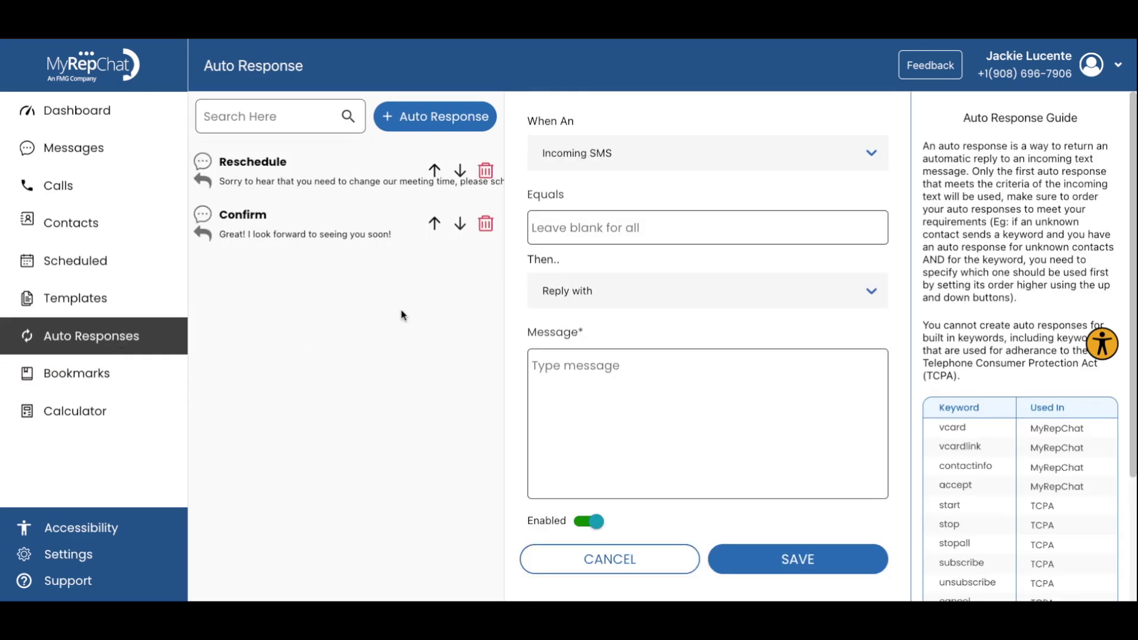
click(568, 227)
text(Quote)
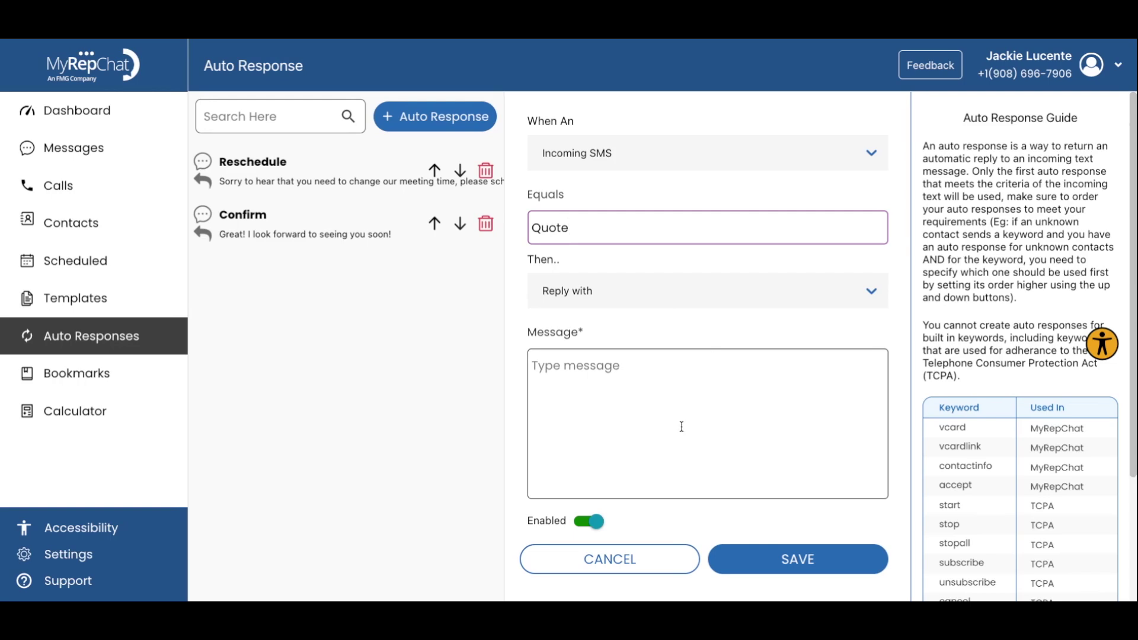
click(645, 402)
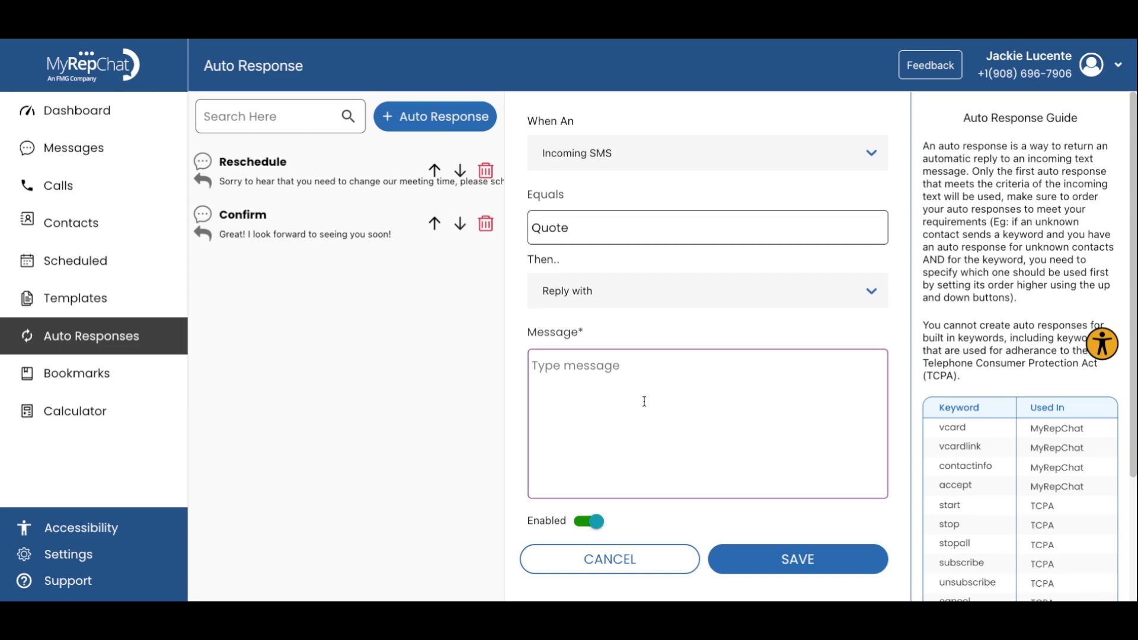
text(Hi - you'll reciev)
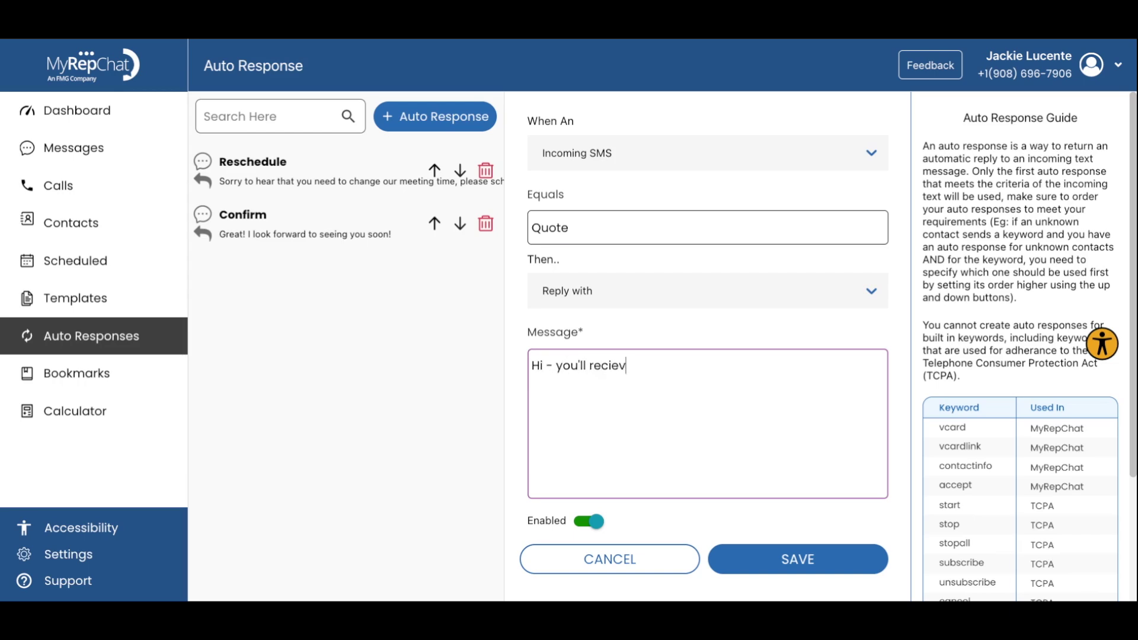
text(e your quote shortyl)
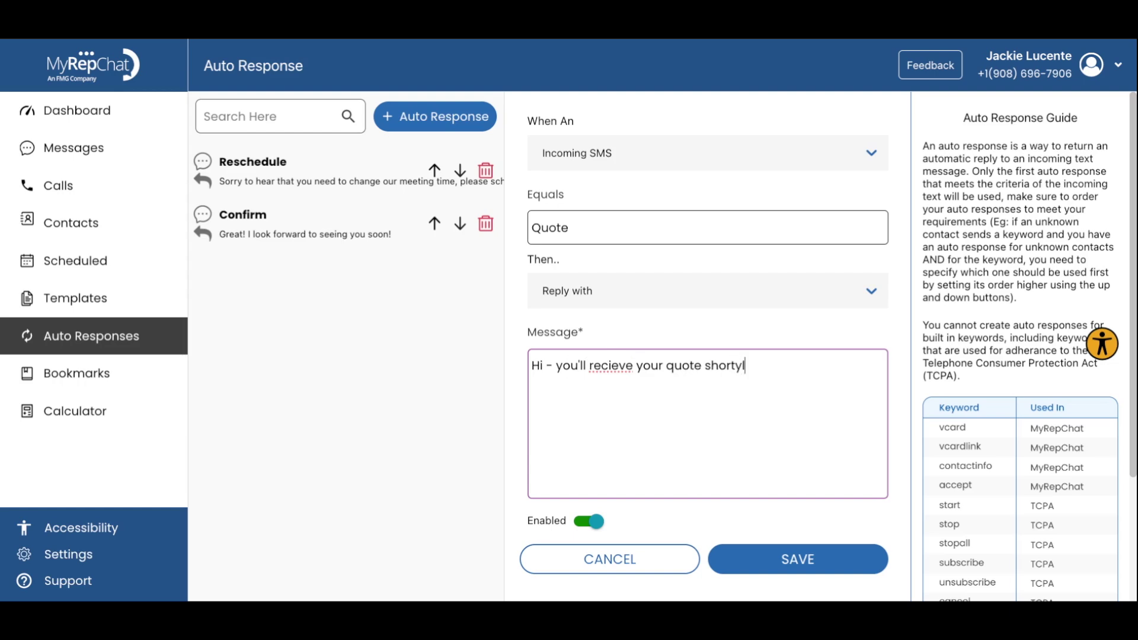
key(BackSpace)
text(ly!)
double_click(612, 366)
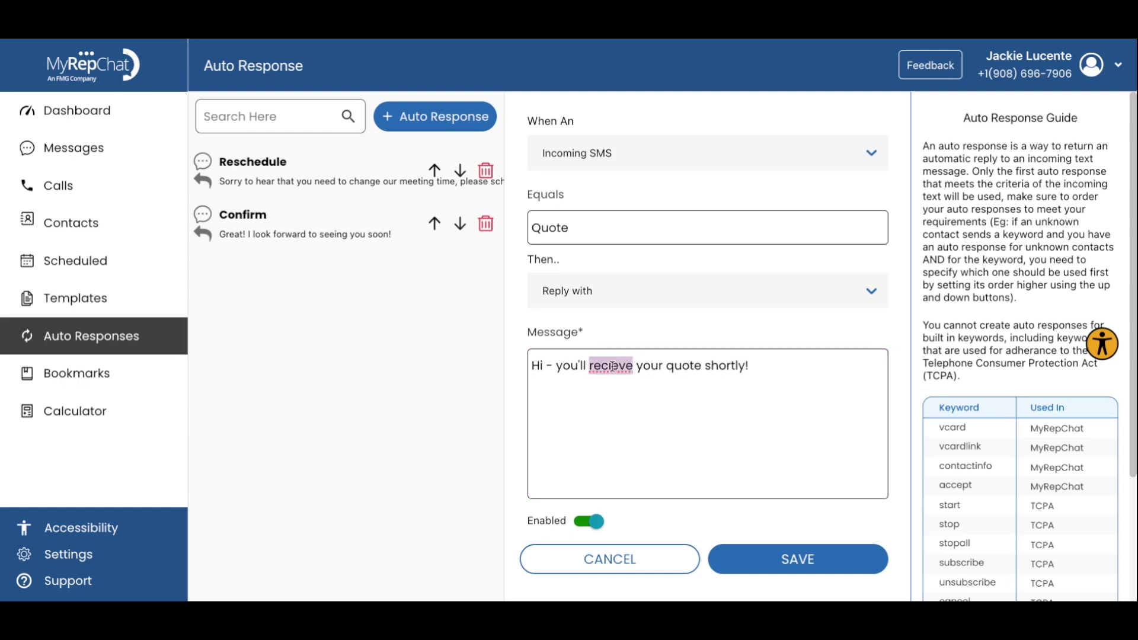
text(receive)
click(824, 559)
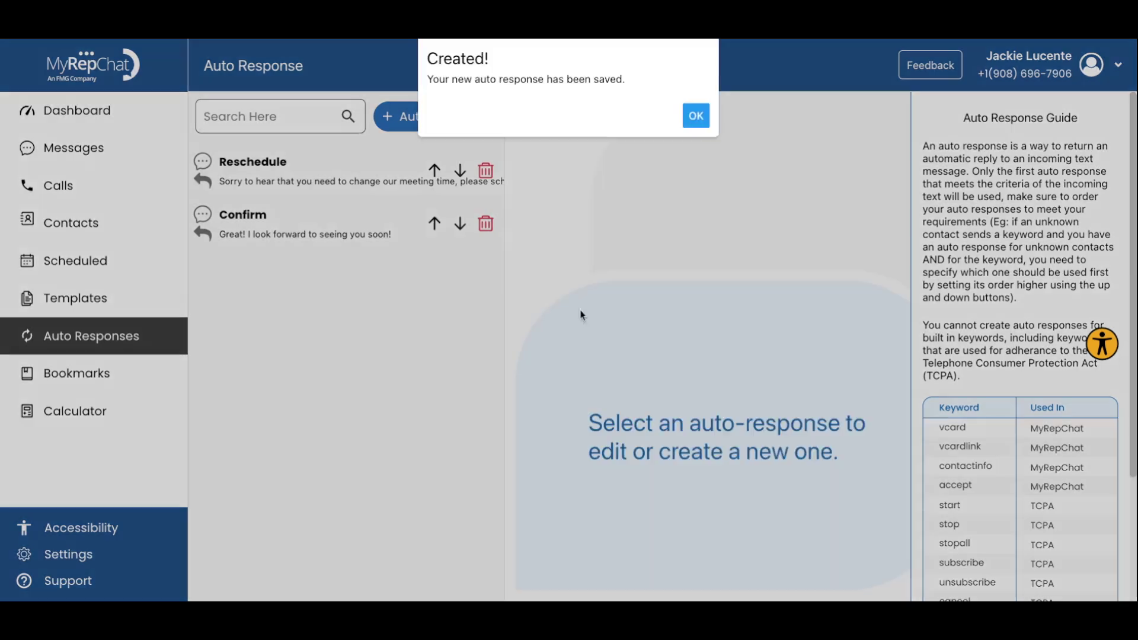
click(699, 115)
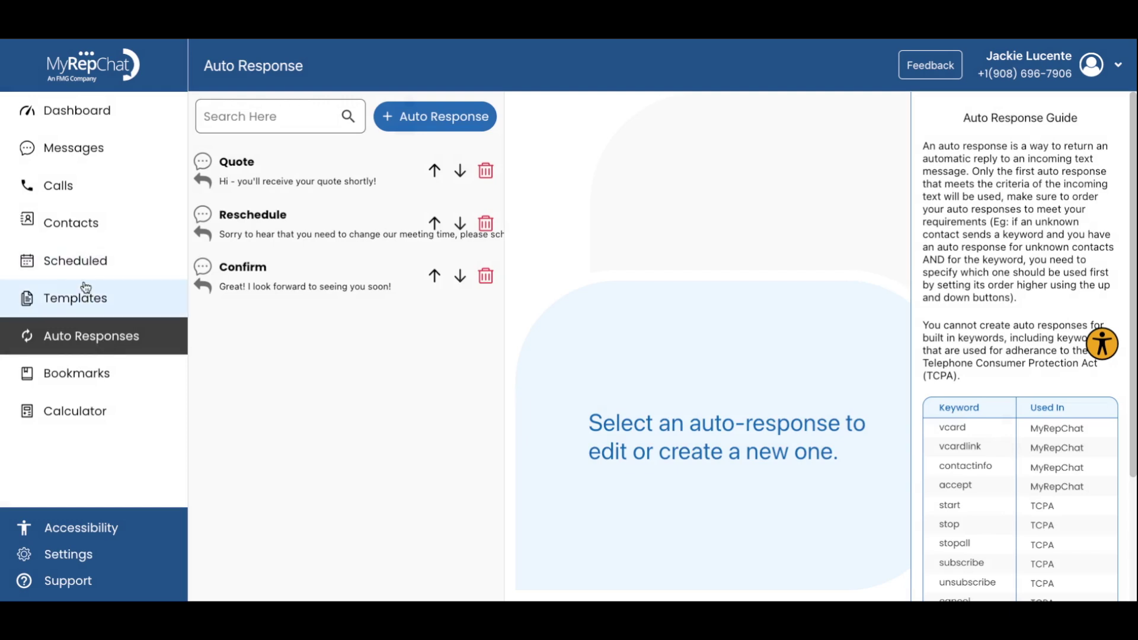
Step: Open the Meeting Reminder template, save it without changes, and return to Auto Responses
click(86, 296)
click(380, 288)
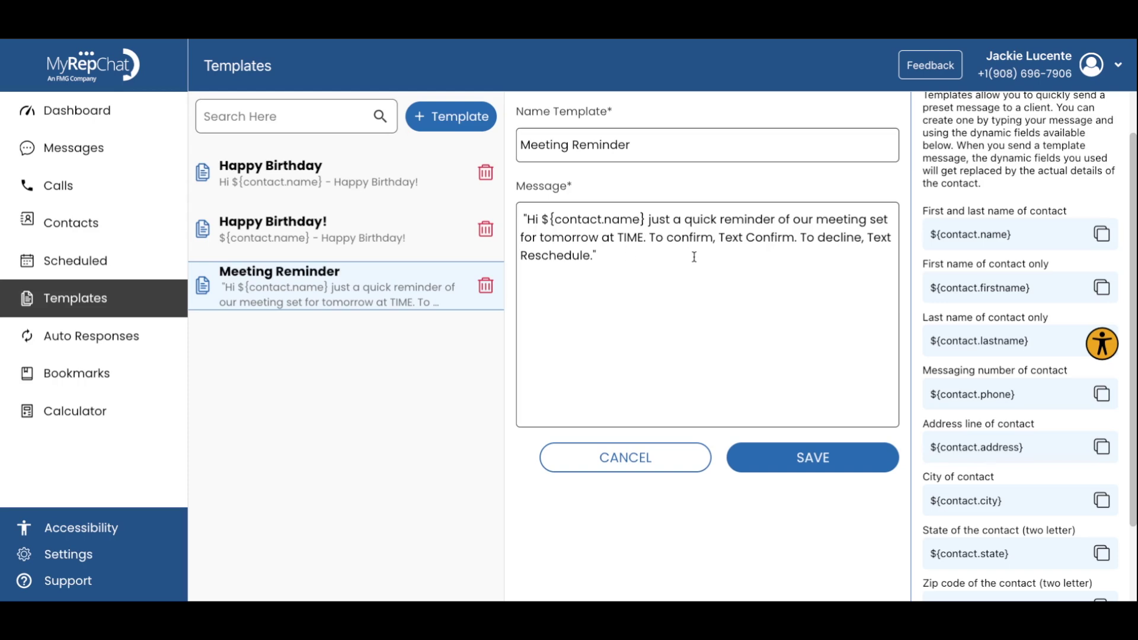
click(829, 465)
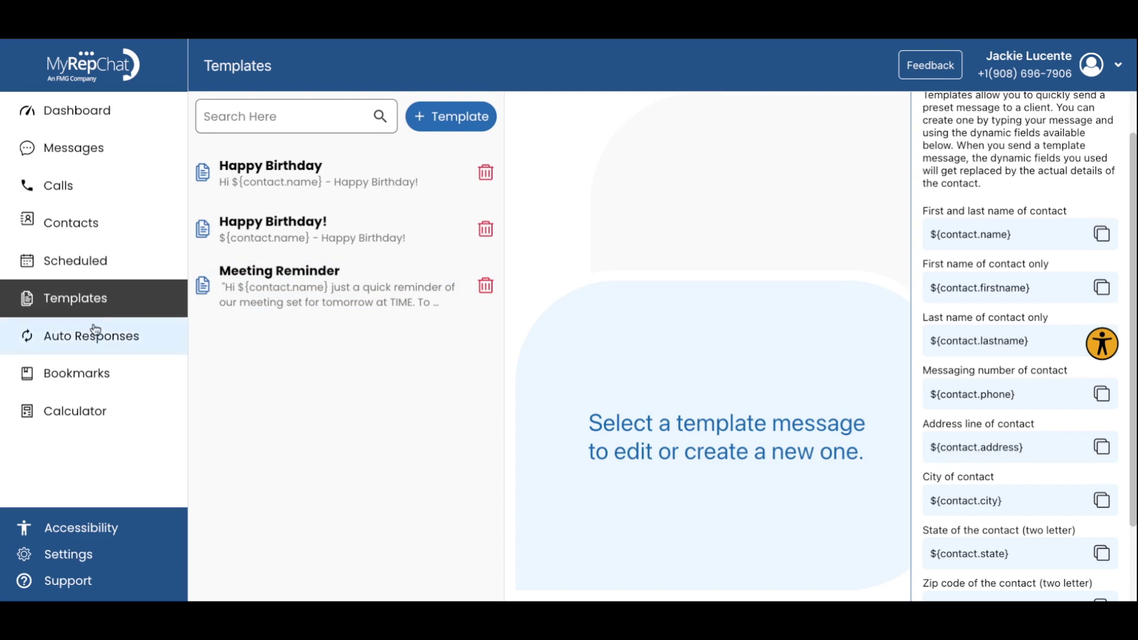
click(95, 344)
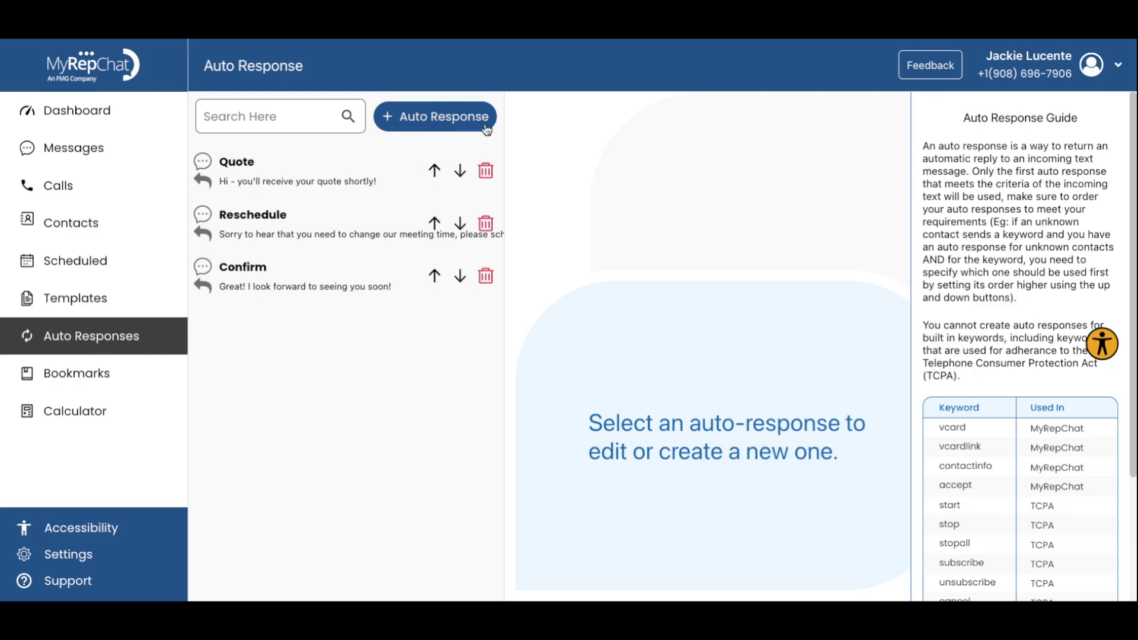
Step: Switch the Confirm auto response from Disabled to Enabled and save it
click(302, 298)
drag(589, 229, 528, 228)
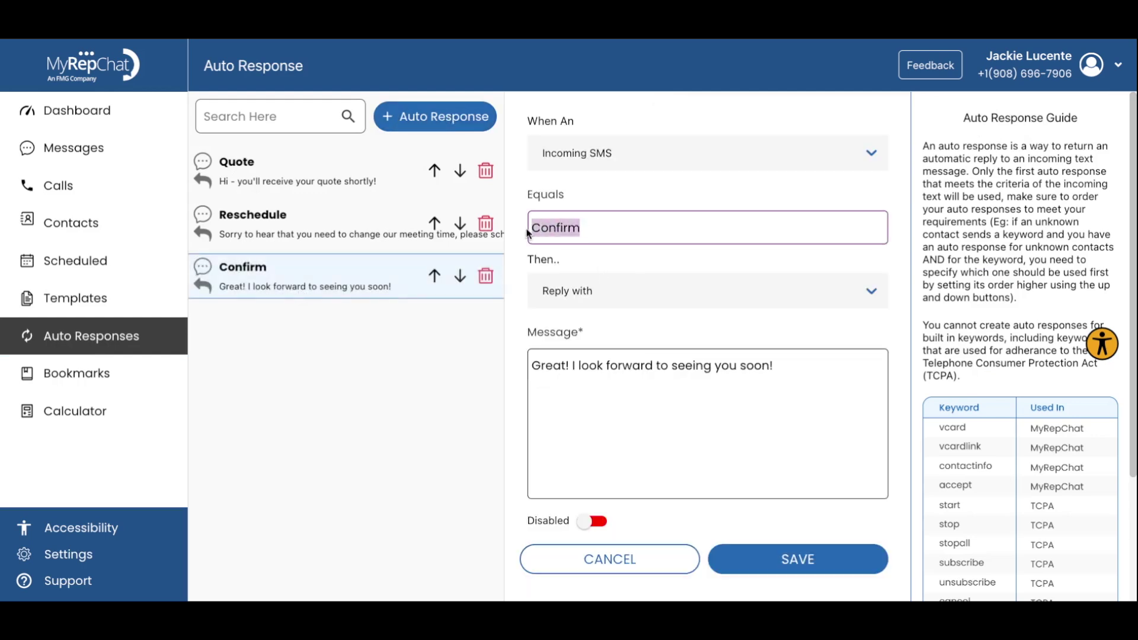
click(624, 395)
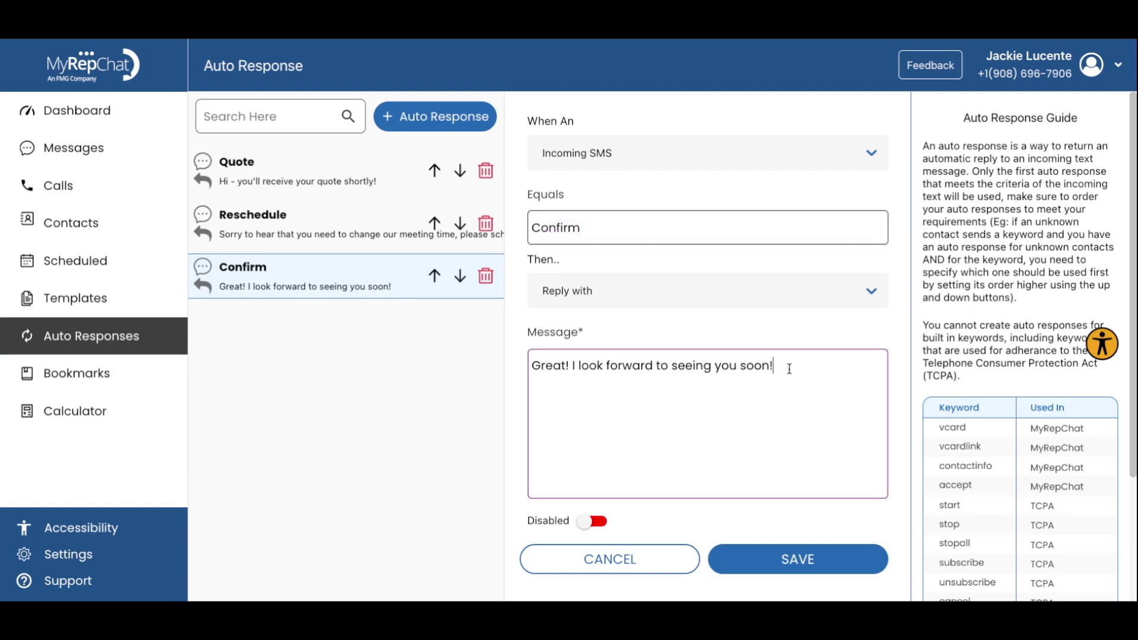
drag(792, 370, 527, 375)
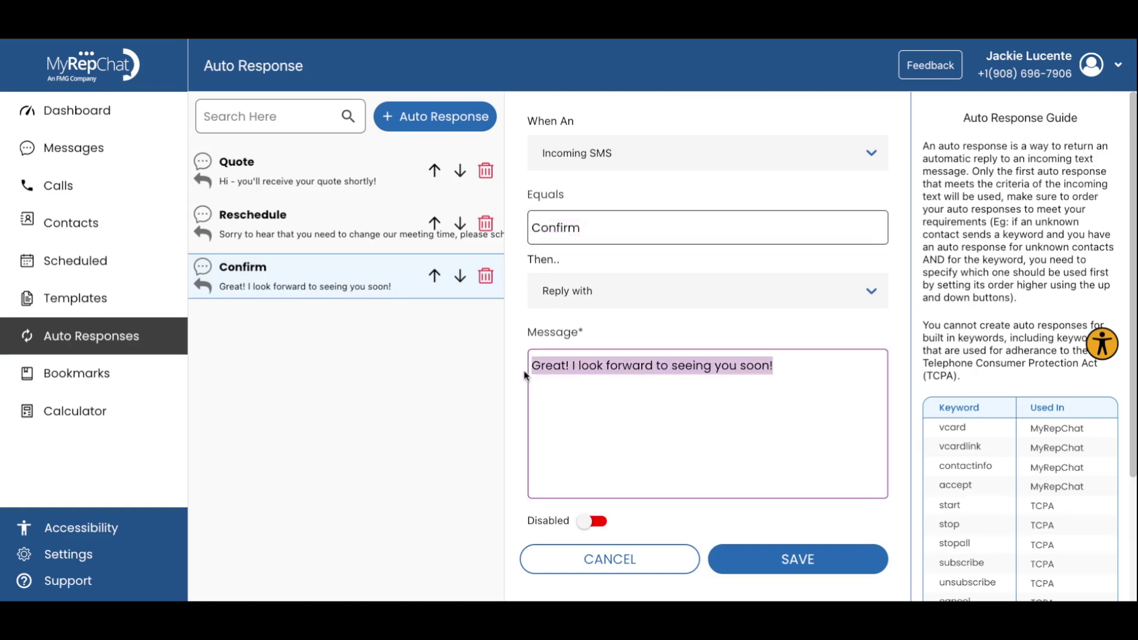
click(801, 366)
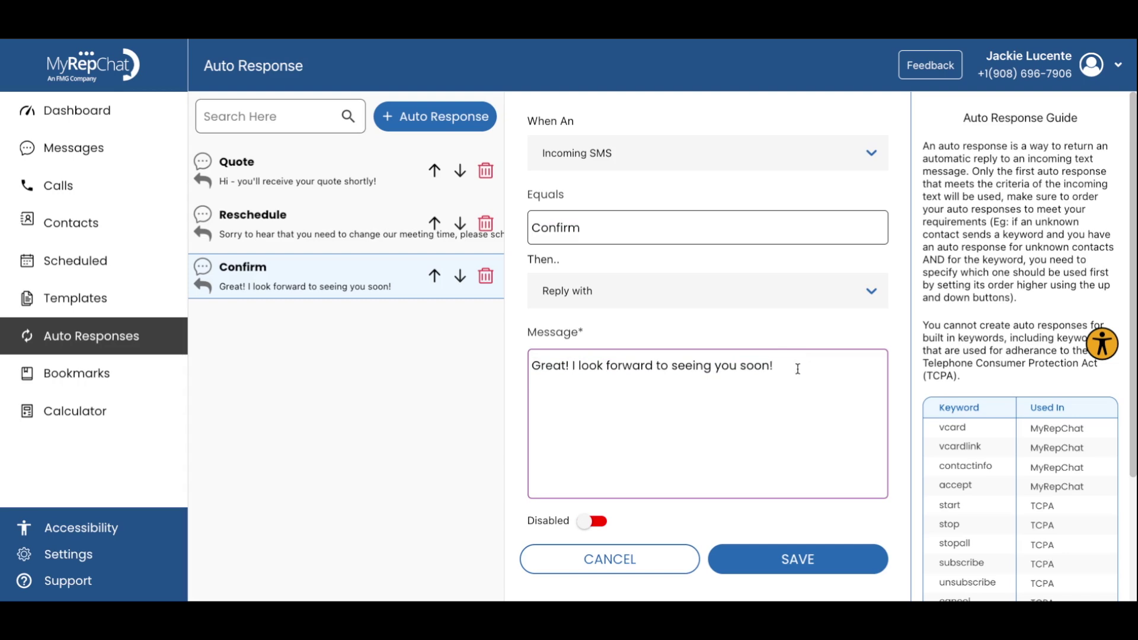
click(595, 522)
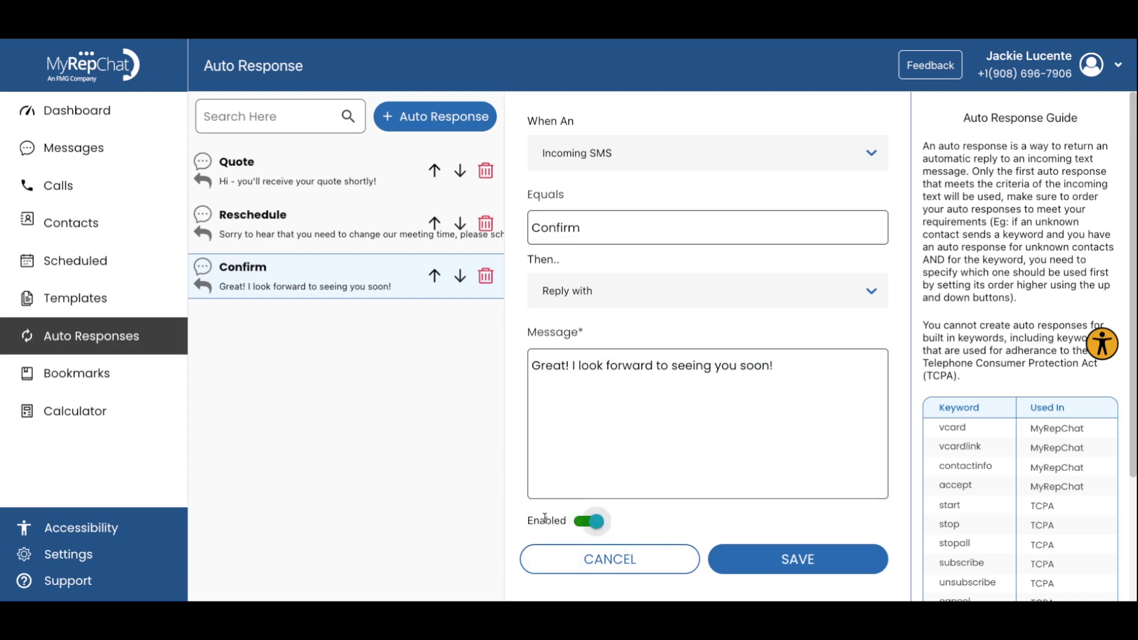
click(801, 561)
click(694, 115)
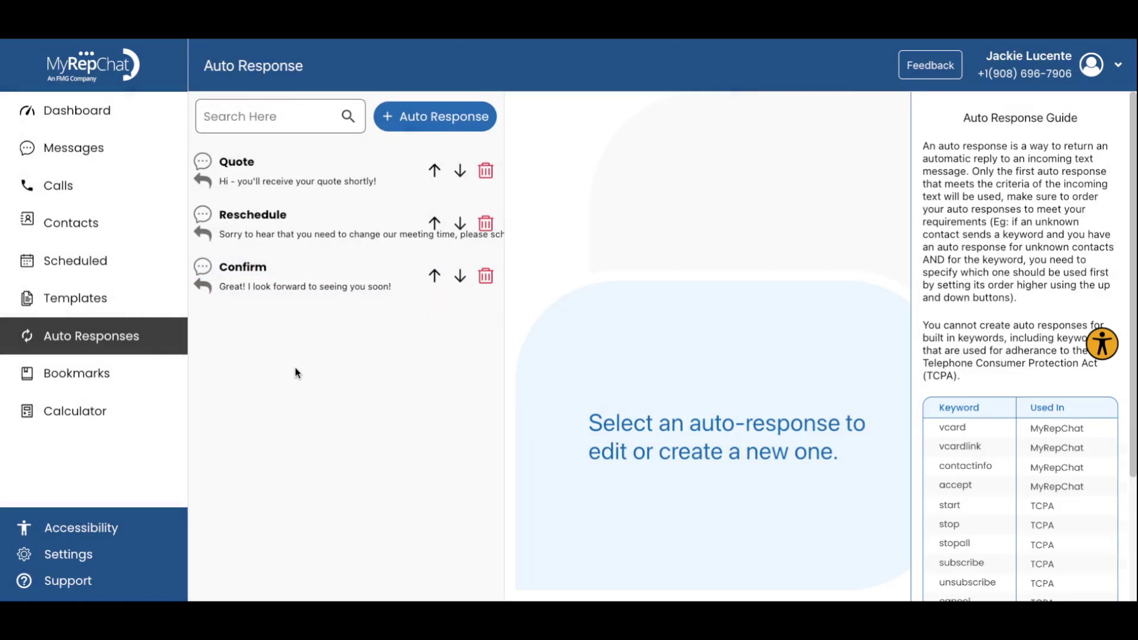
Step: Append an INSERT LINK placeholder to the Reschedule auto response's reply message
click(302, 237)
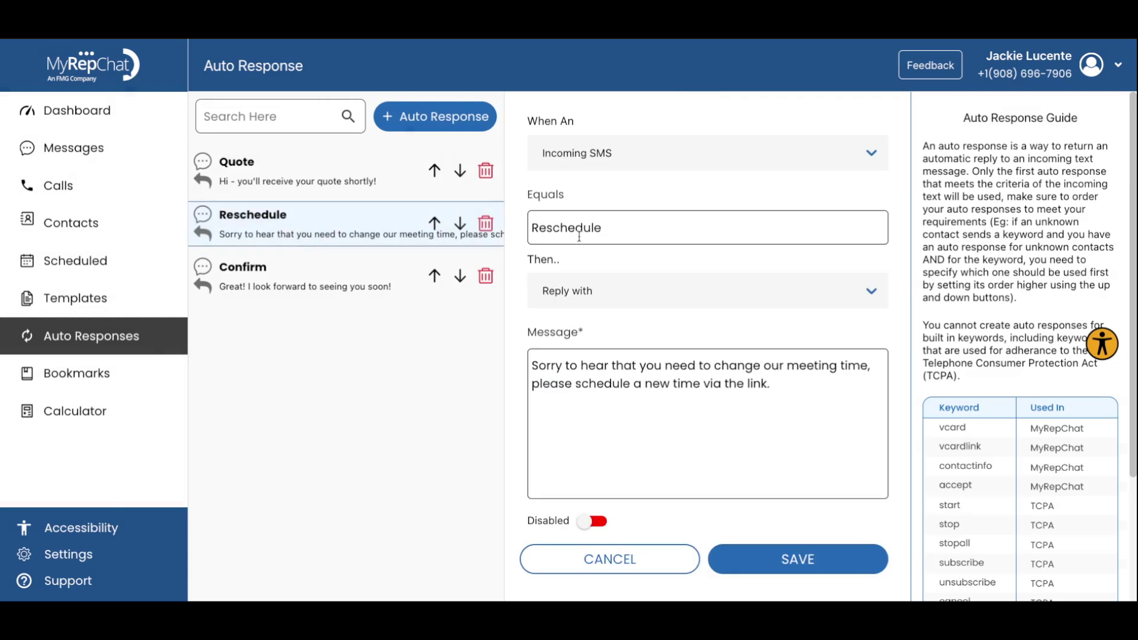
drag(602, 229, 532, 230)
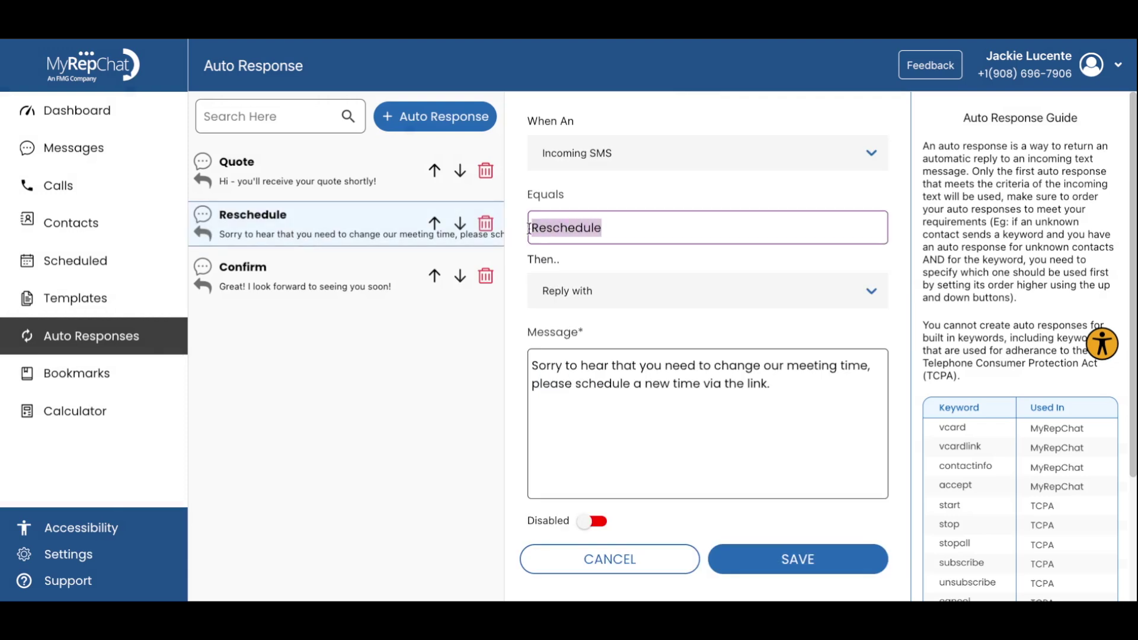
click(645, 223)
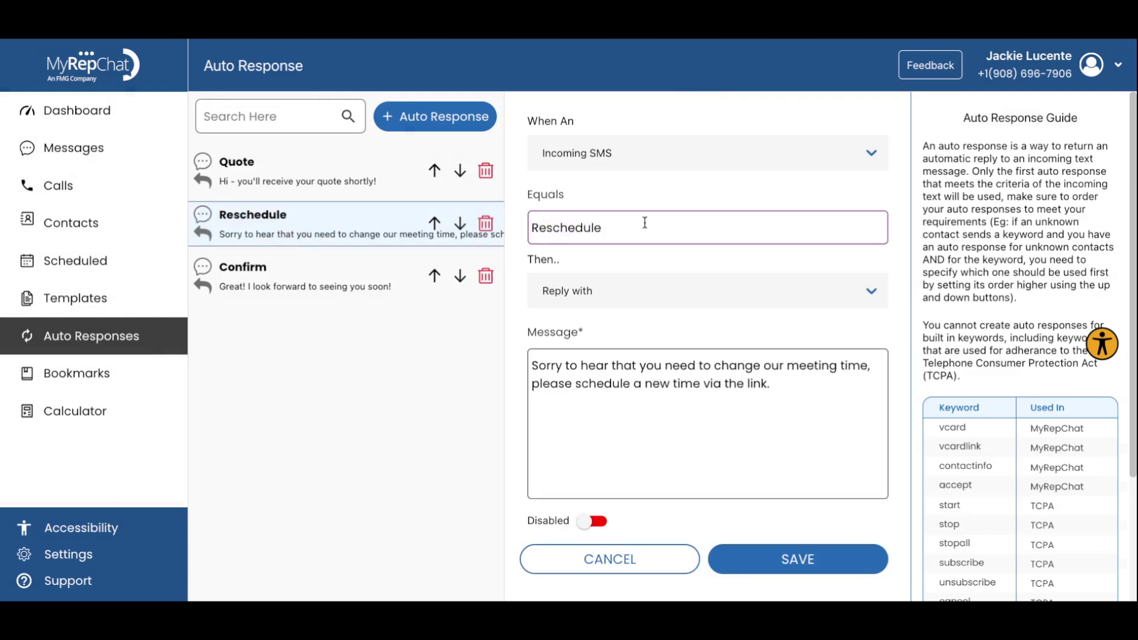
click(776, 385)
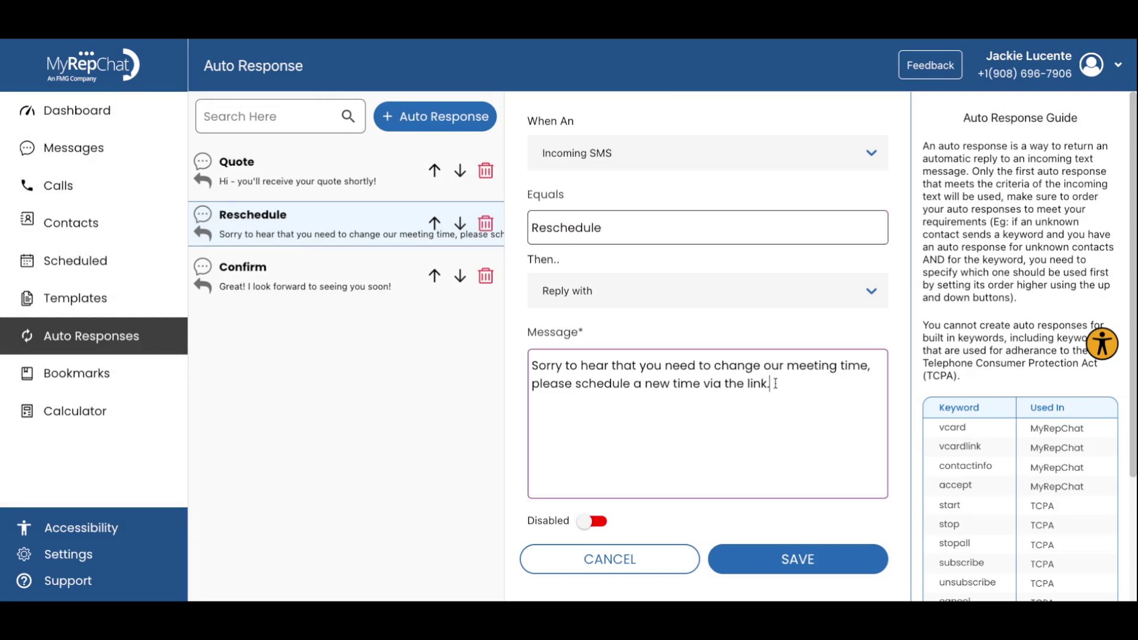
text([O)
text(INSERT)
text( LINK)
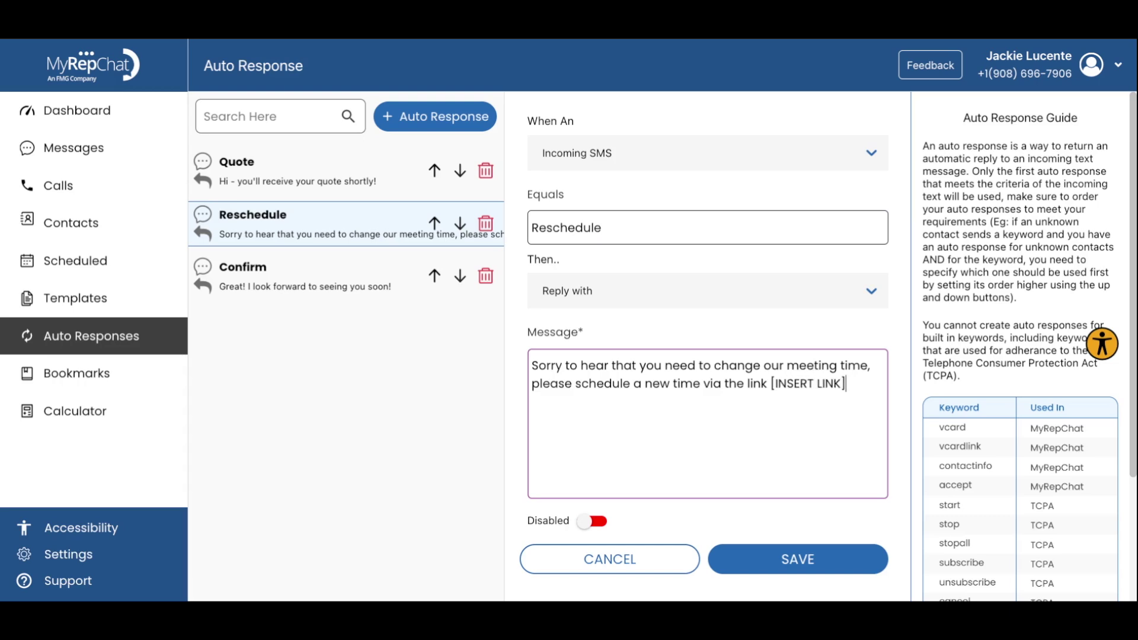
click(643, 499)
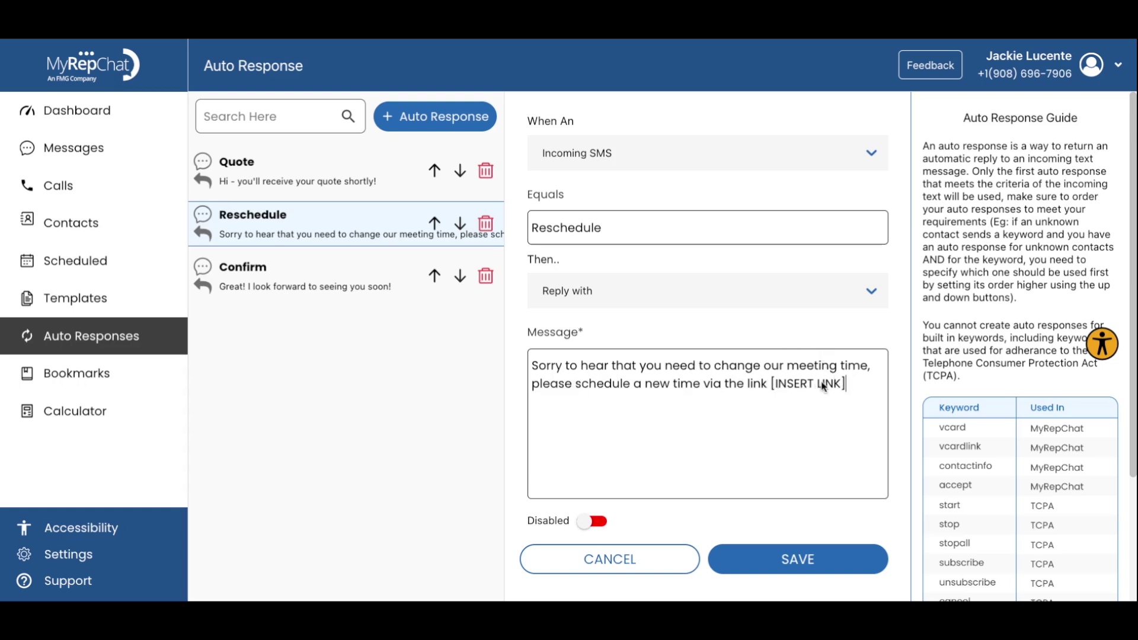
Step: Enable the Reschedule auto response, save it, and go to Messages
click(603, 525)
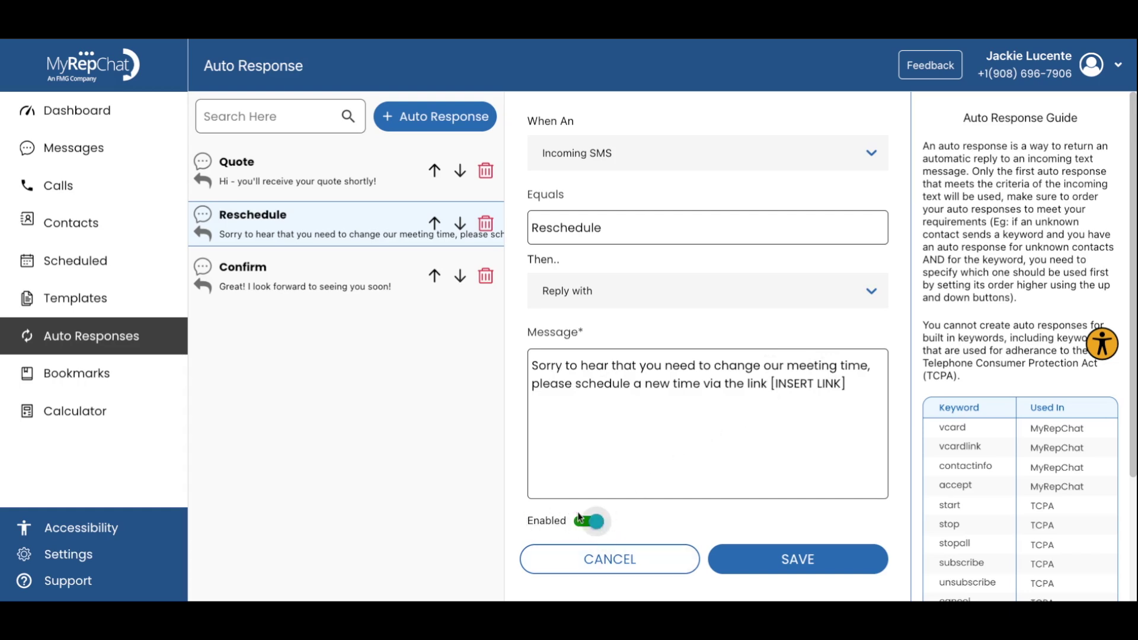
click(837, 564)
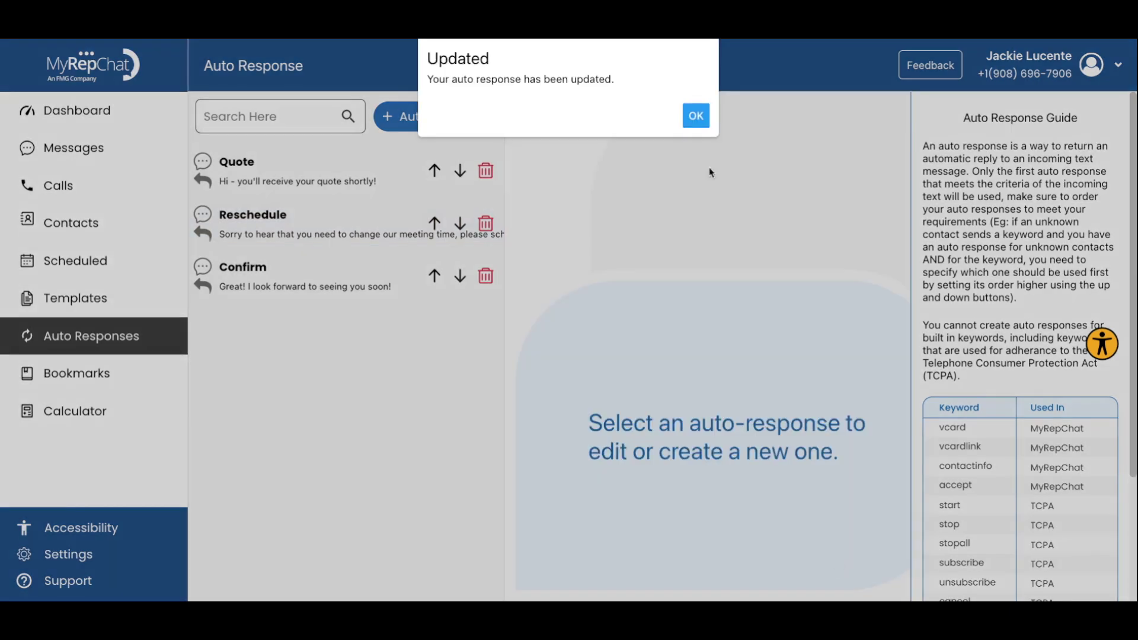
click(698, 115)
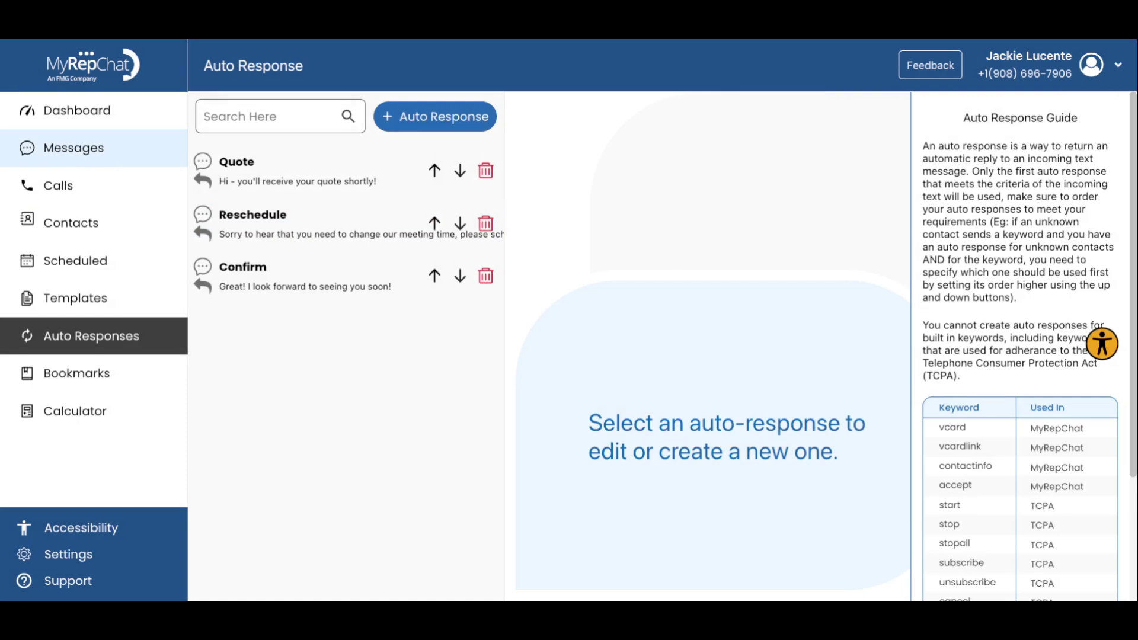
click(74, 147)
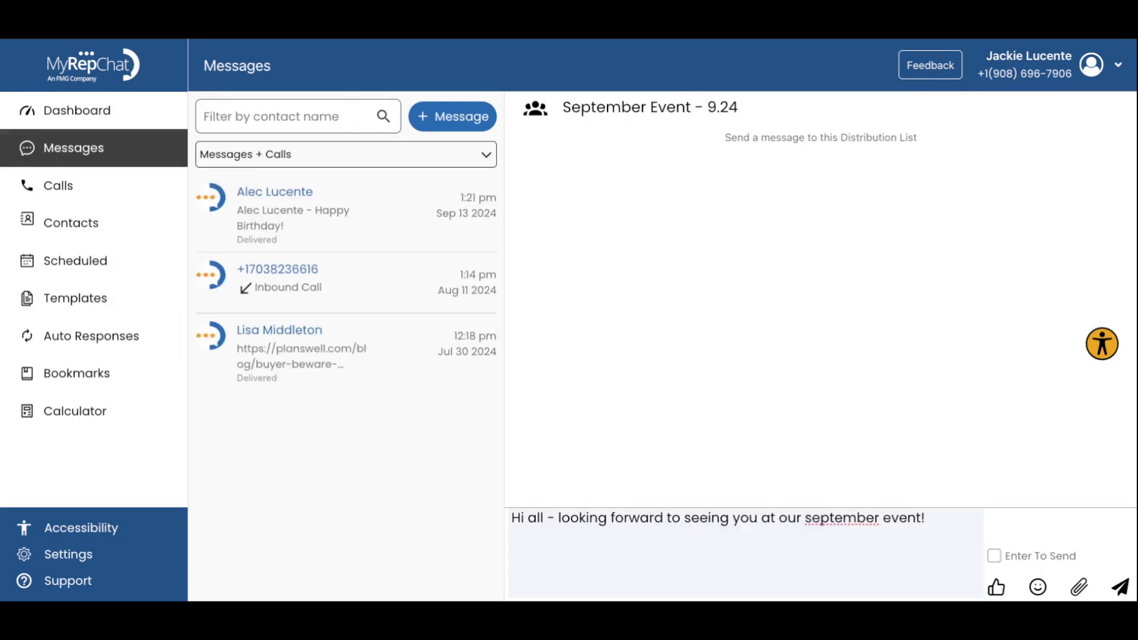
Step: Insert the Meeting Reminder template in the latest contact's chat, replacing TIME with 9:00AM CT
click(319, 240)
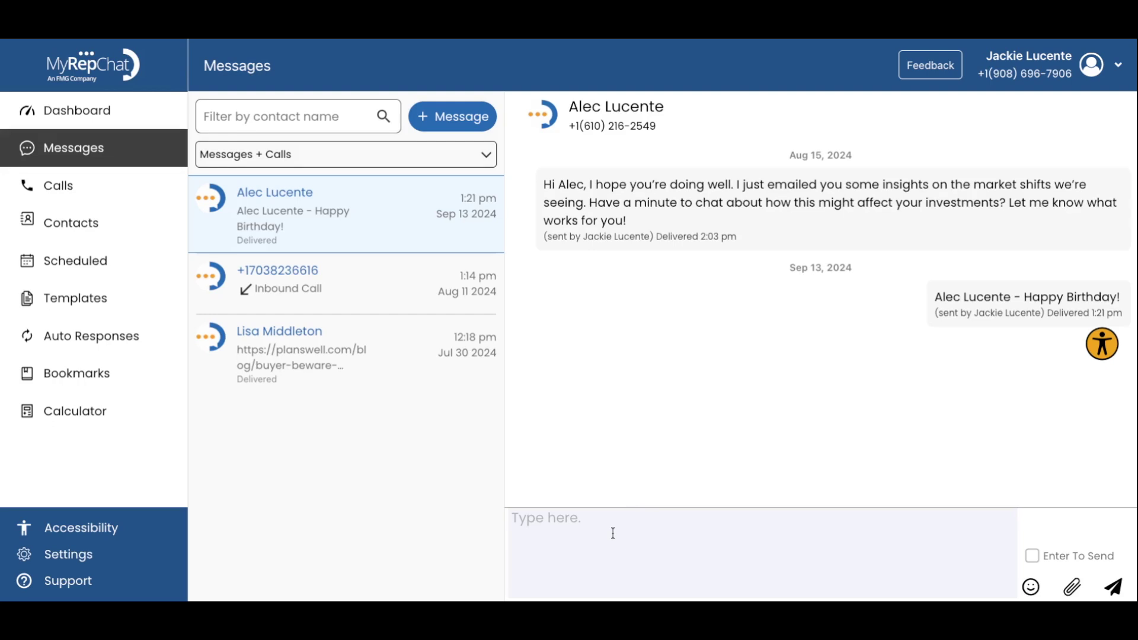
click(1073, 590)
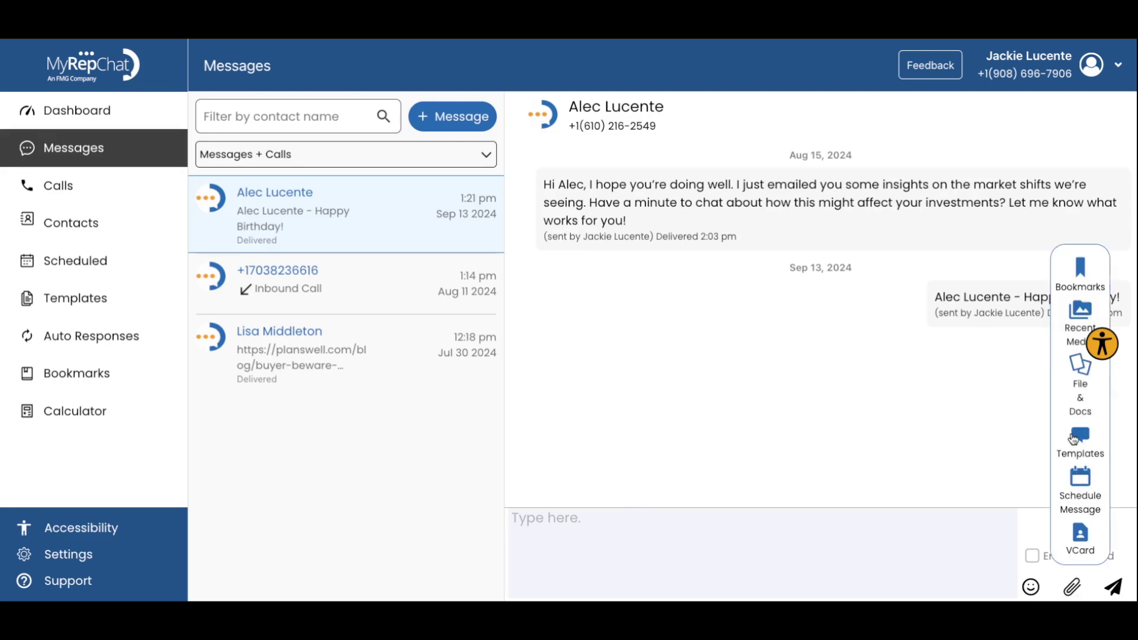
click(1078, 451)
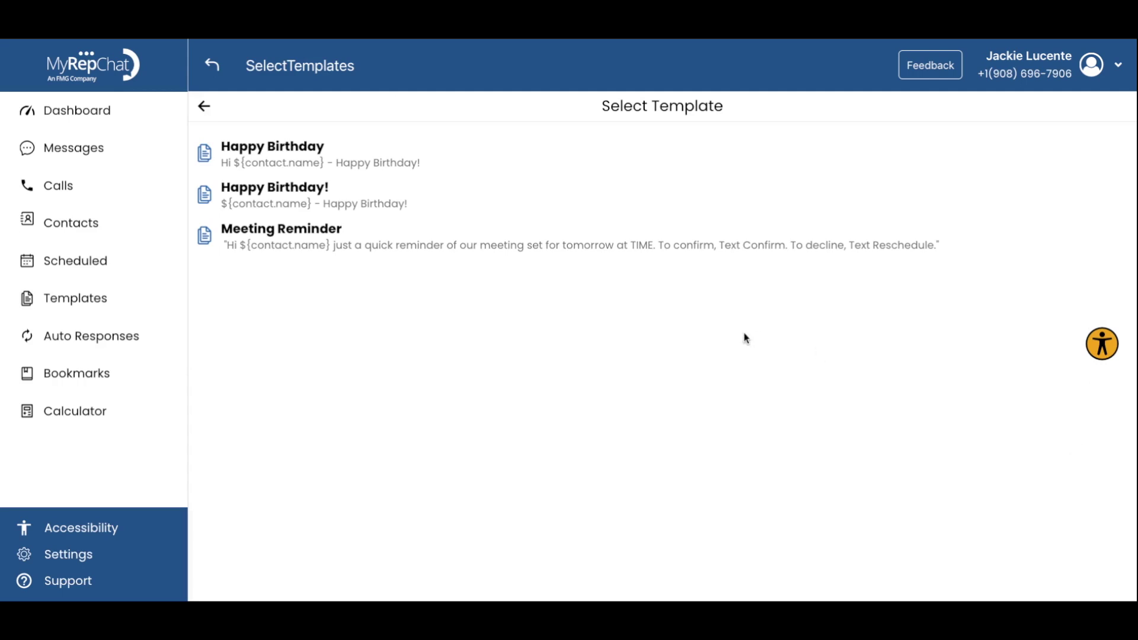
click(376, 248)
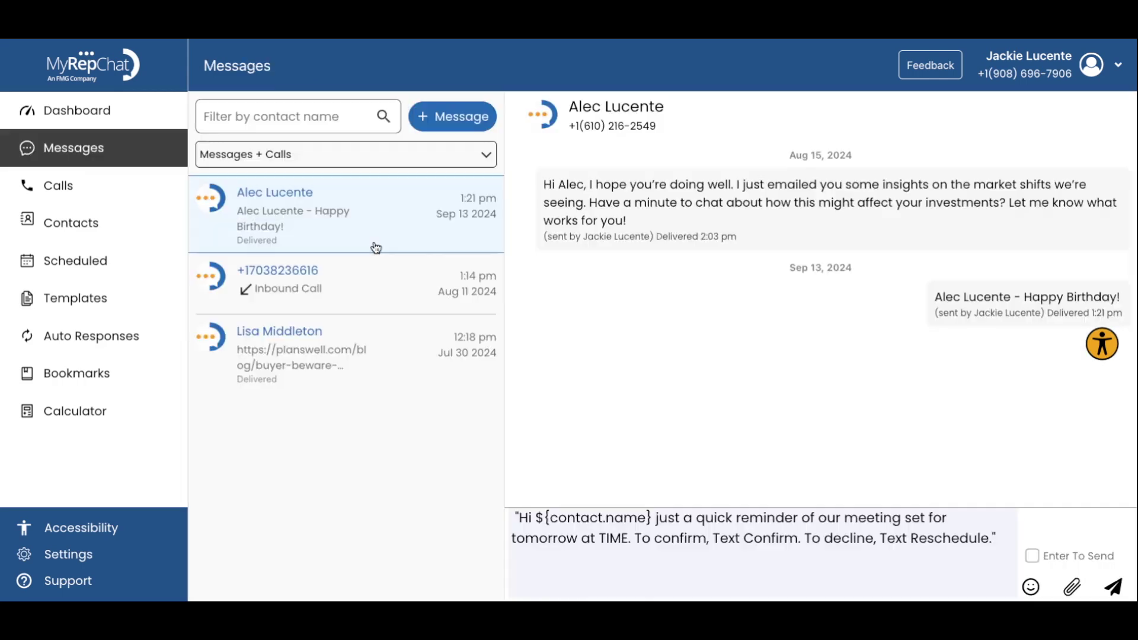
drag(631, 538, 602, 540)
text(9:00AM ct)
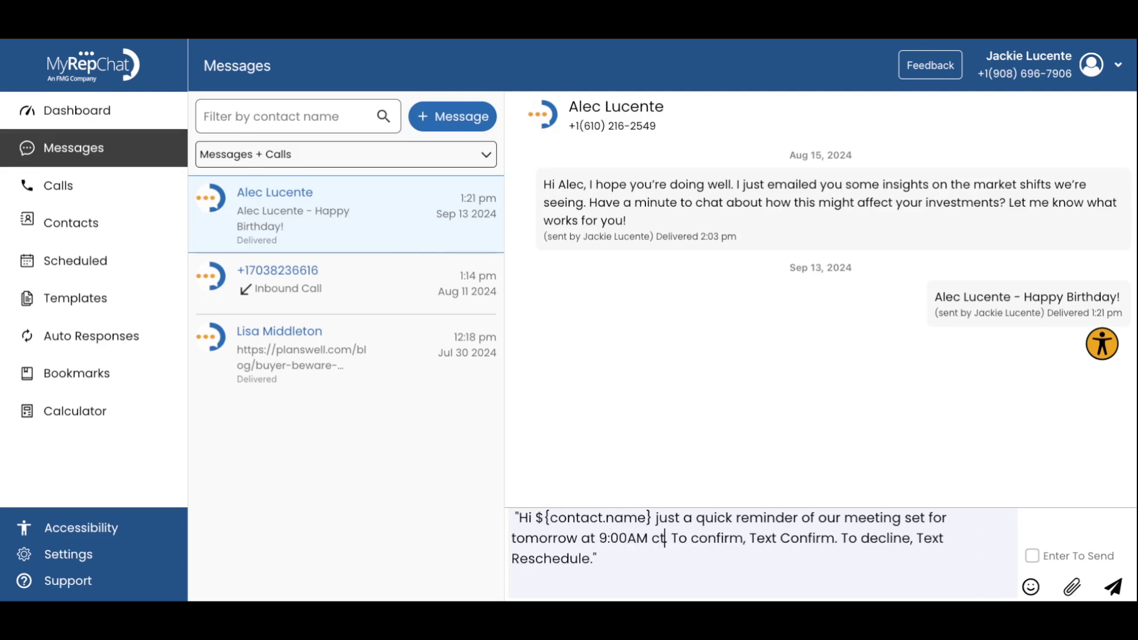
key(BackSpace)
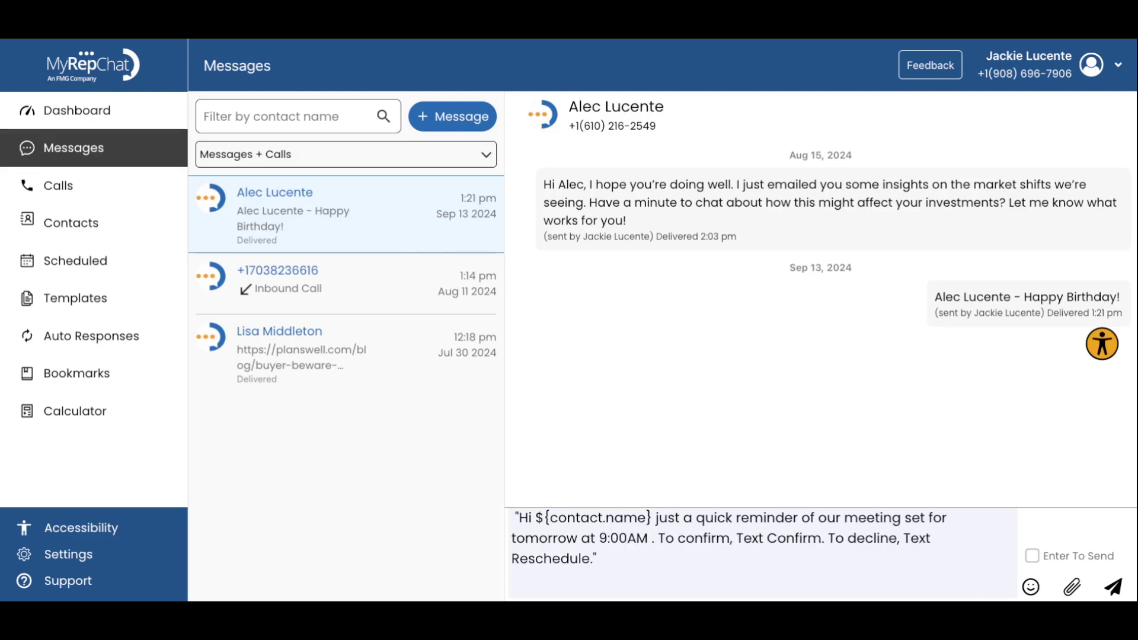
text(CT)
click(1073, 587)
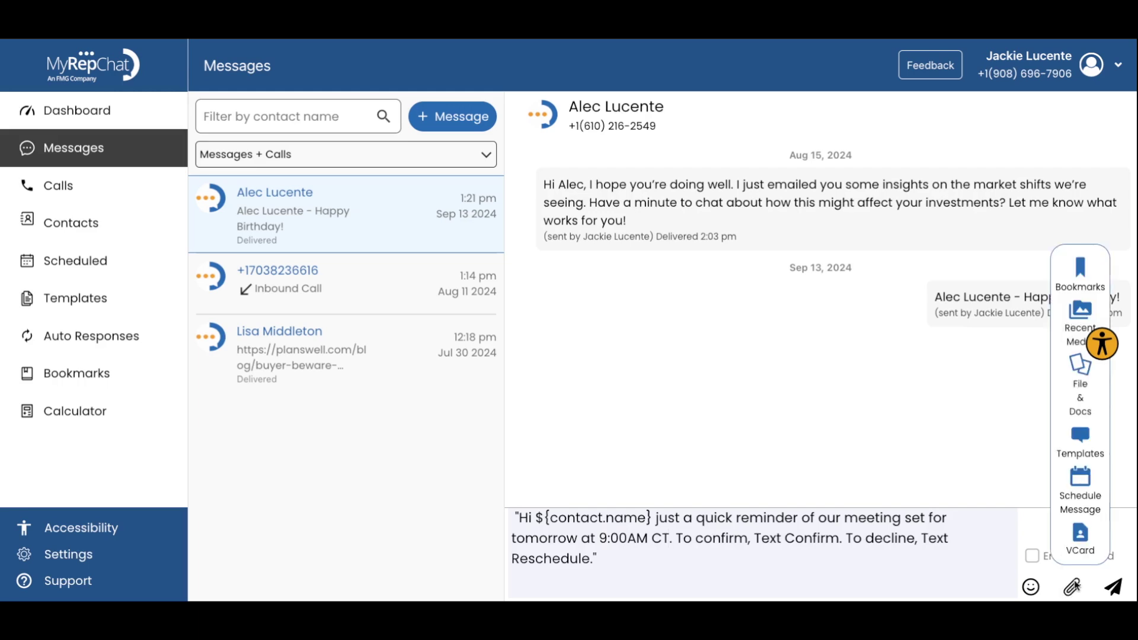
Step: Schedule the meeting reminder to send later, with the send date set to 09/25/2024
click(1085, 505)
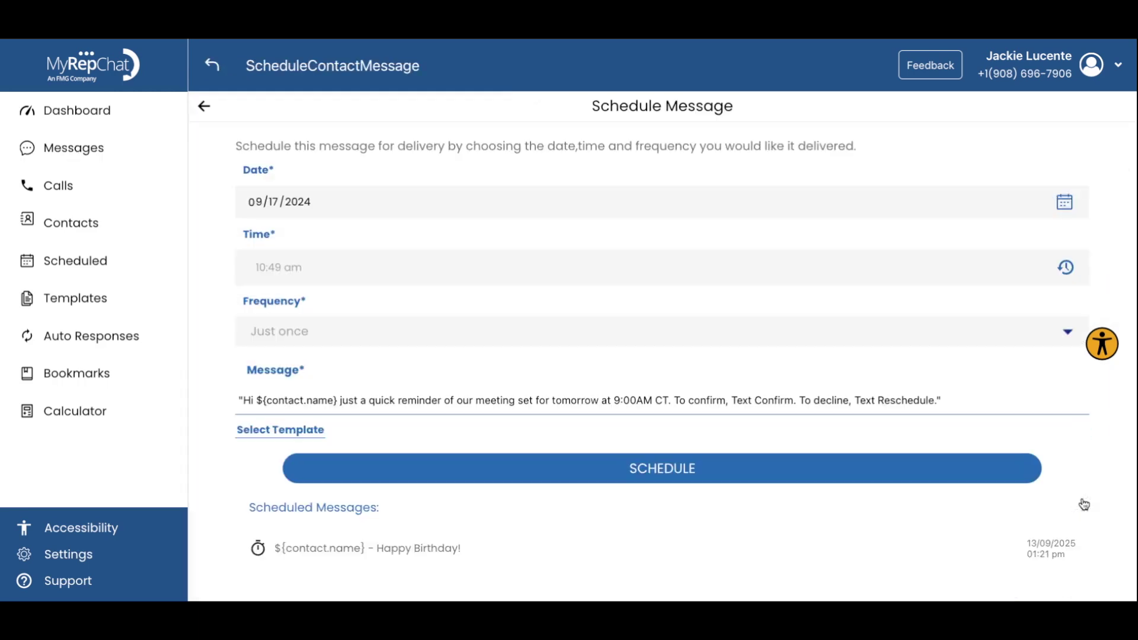
click(320, 213)
click(408, 352)
click(299, 201)
click(367, 378)
Step: Set the send time to 9:00 am and save the one-time scheduled reminder
click(300, 268)
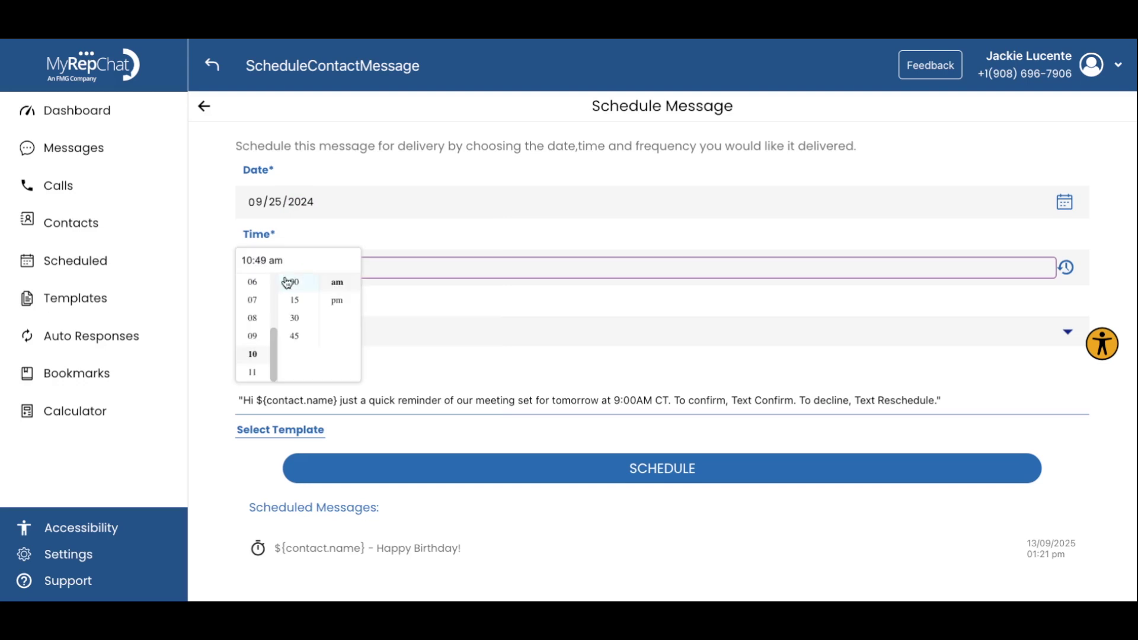
click(253, 335)
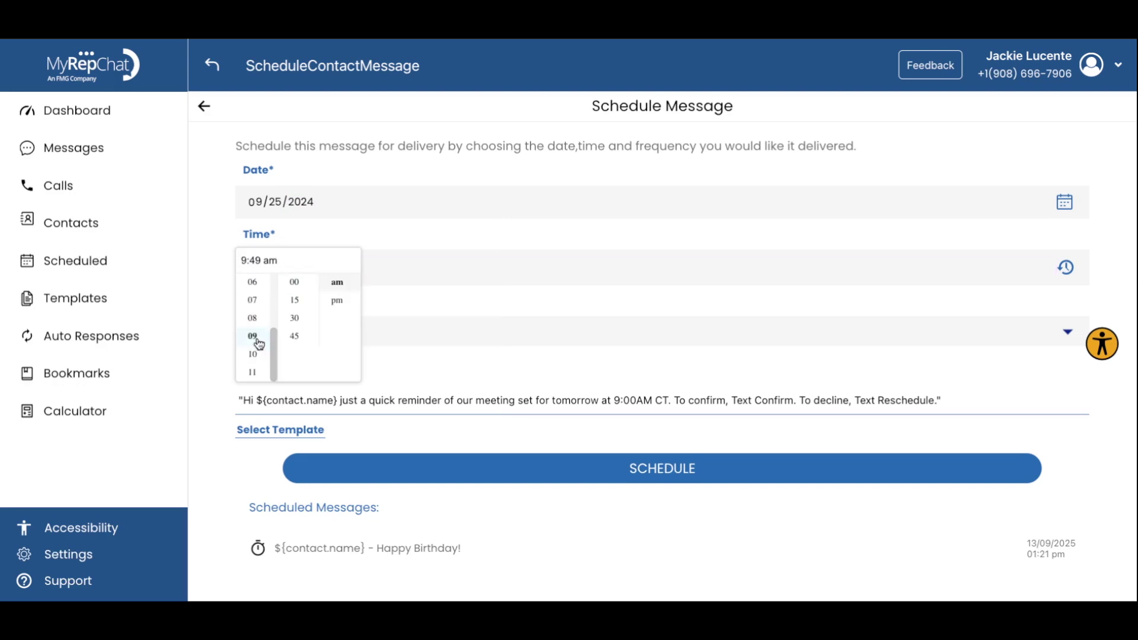
click(295, 282)
click(476, 305)
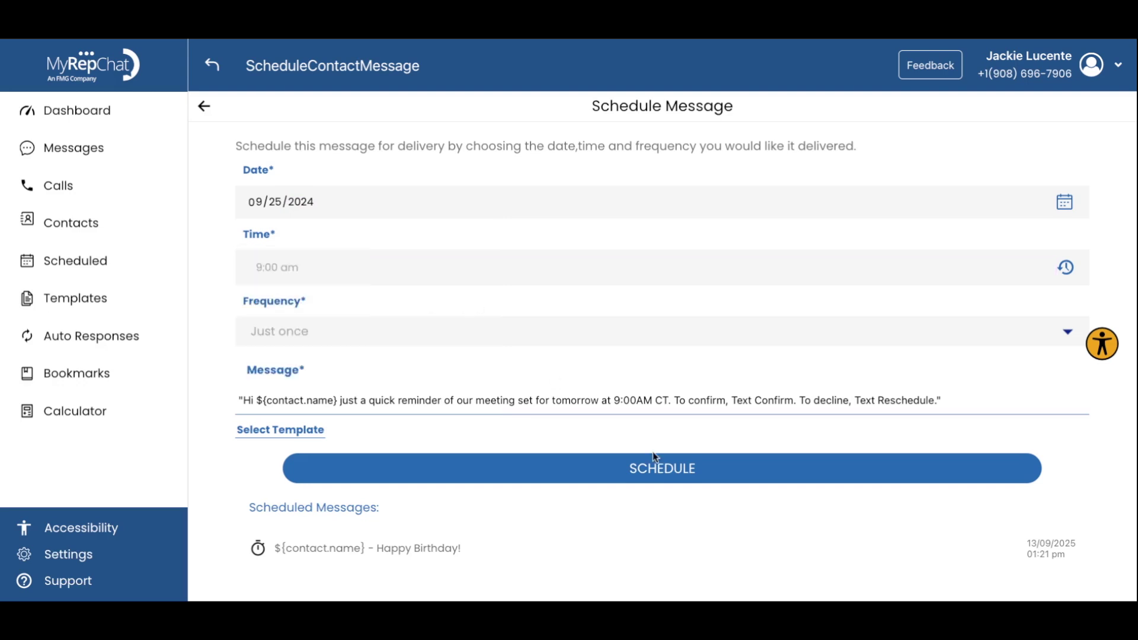
click(686, 470)
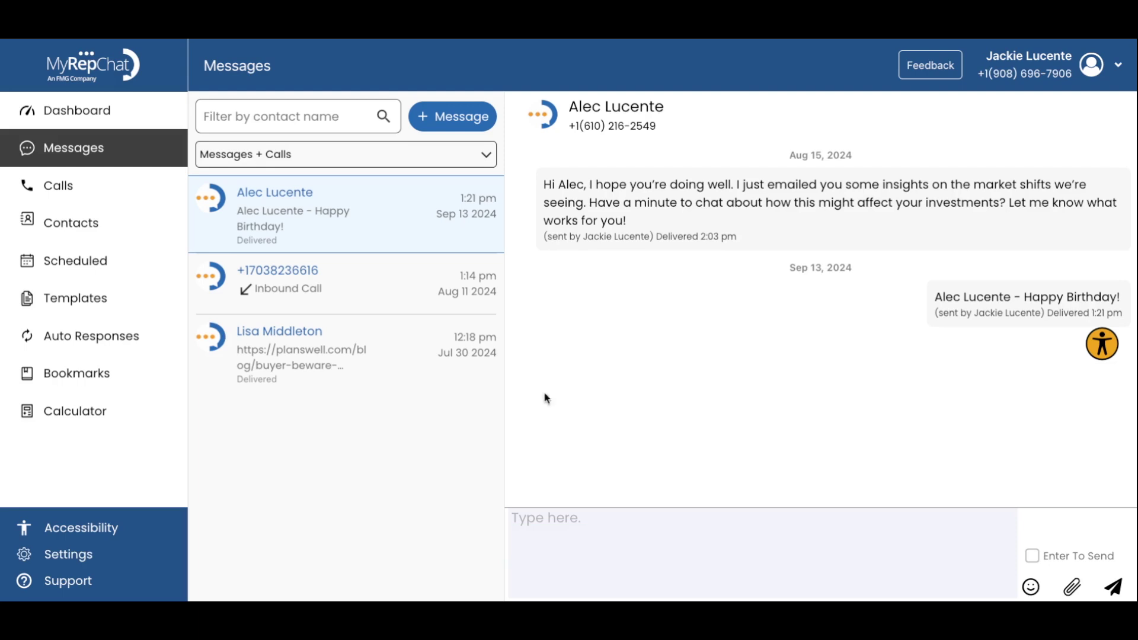
click(84, 388)
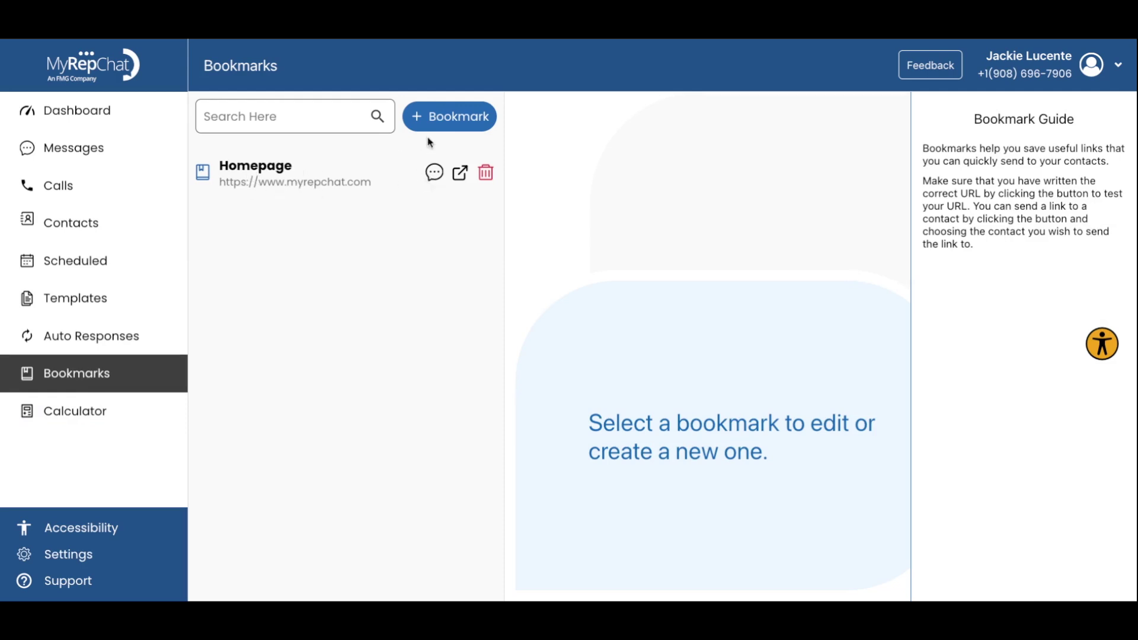
click(461, 118)
click(603, 173)
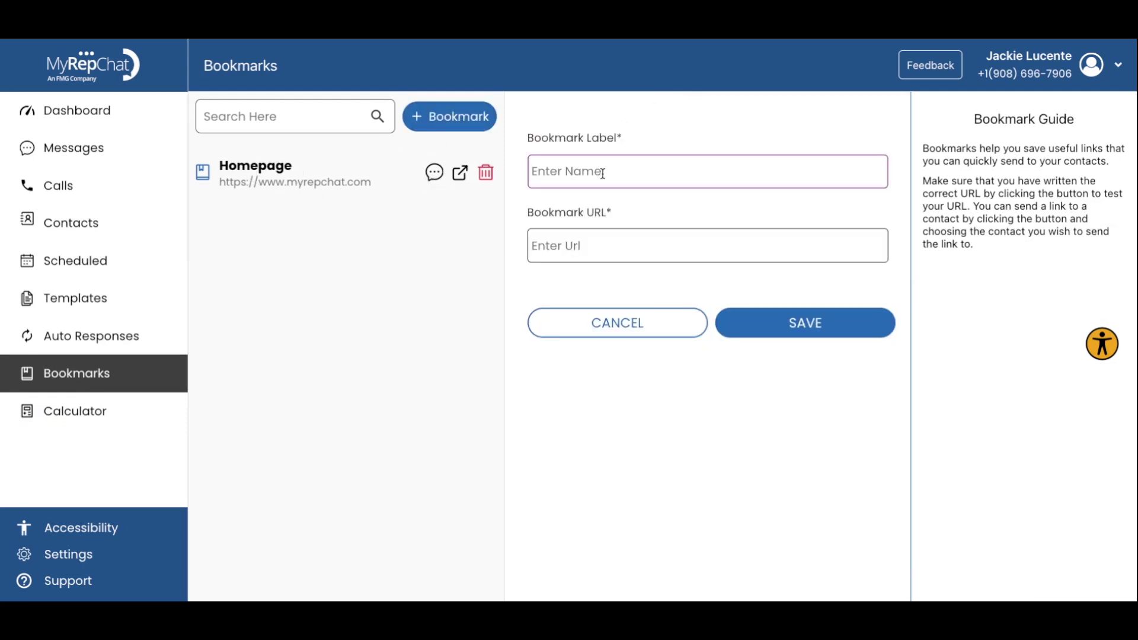
text(Client Portal)
click(600, 242)
text(url)
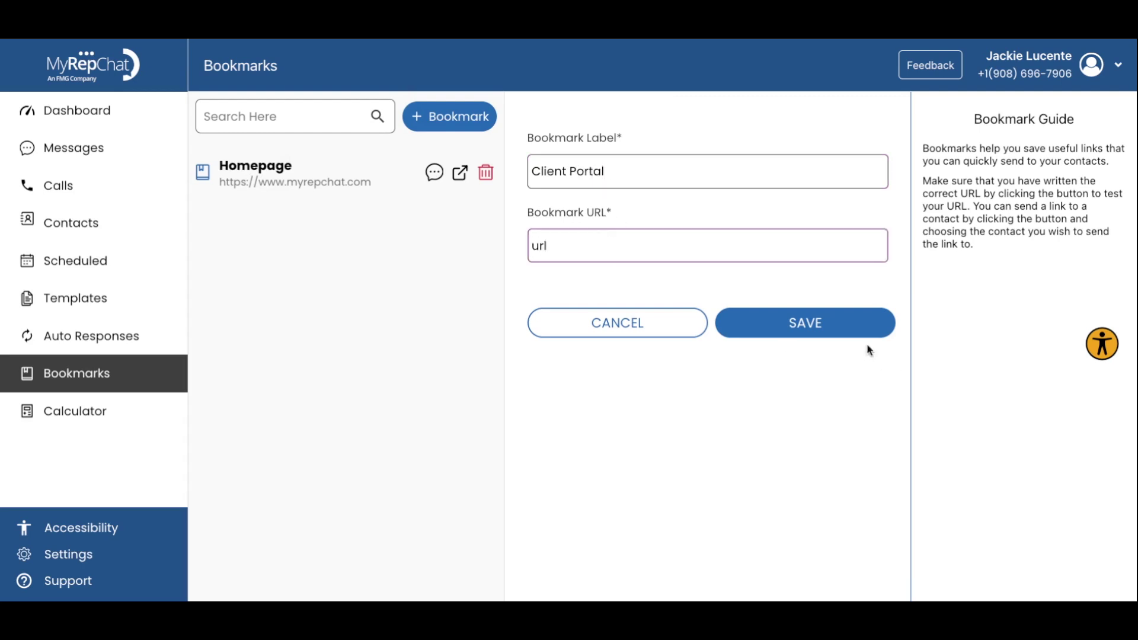
click(842, 327)
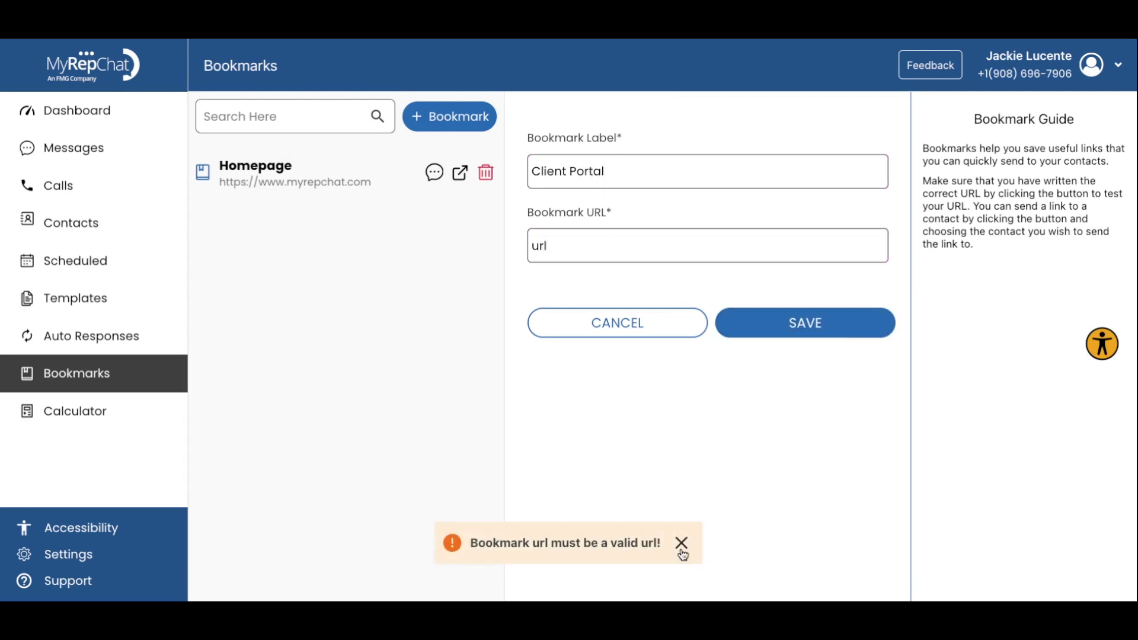
click(682, 548)
drag(622, 241, 494, 249)
text(w)
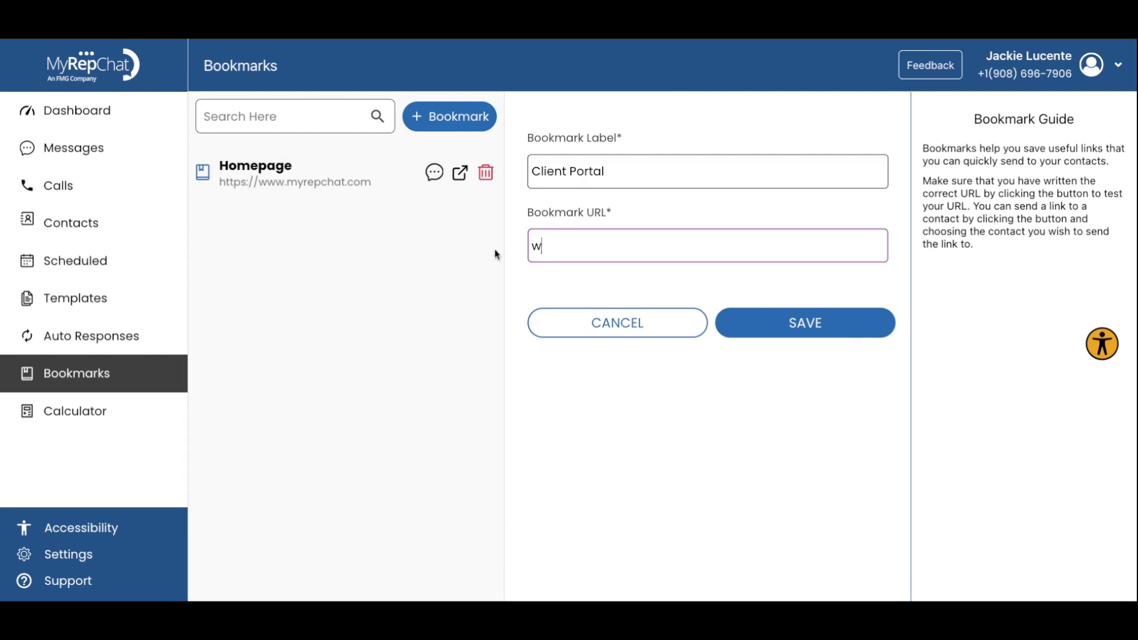
text(ww.clientportal.com)
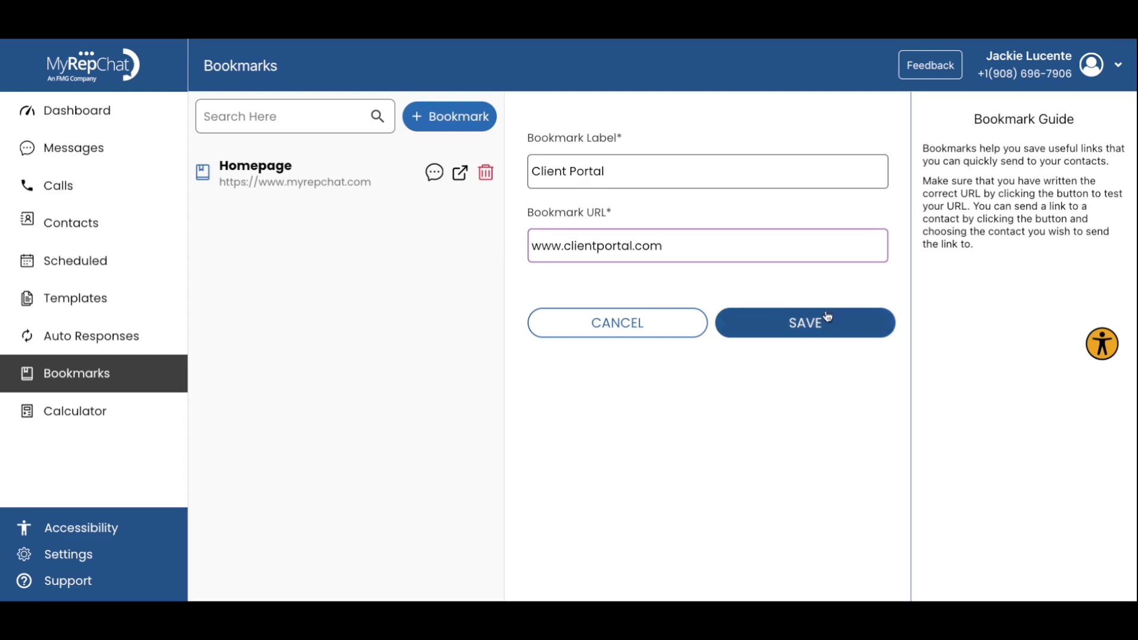
click(827, 316)
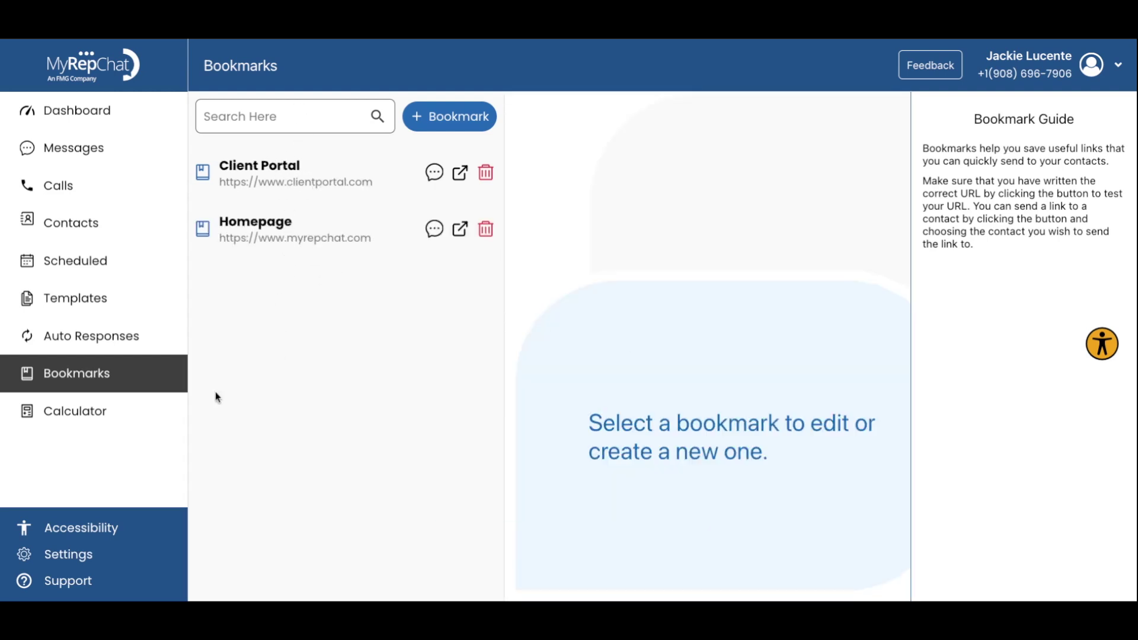
click(67, 556)
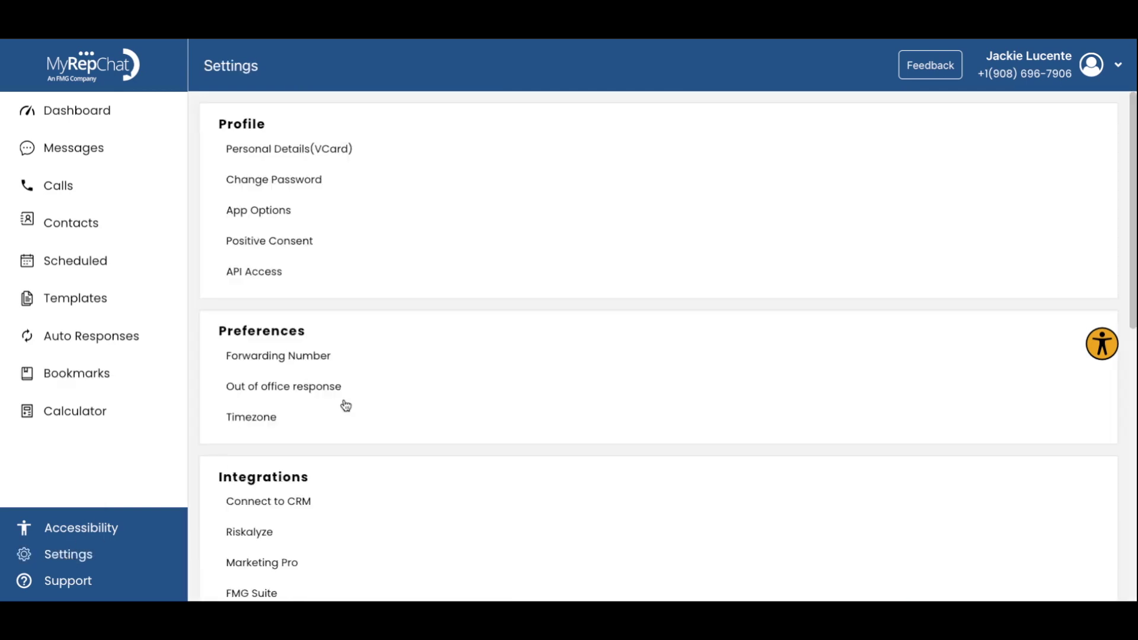
Step: Open the Riskalyze and FMG Suite integrations in Settings, then go back to the Dashboard
scroll(346, 405, down, 3)
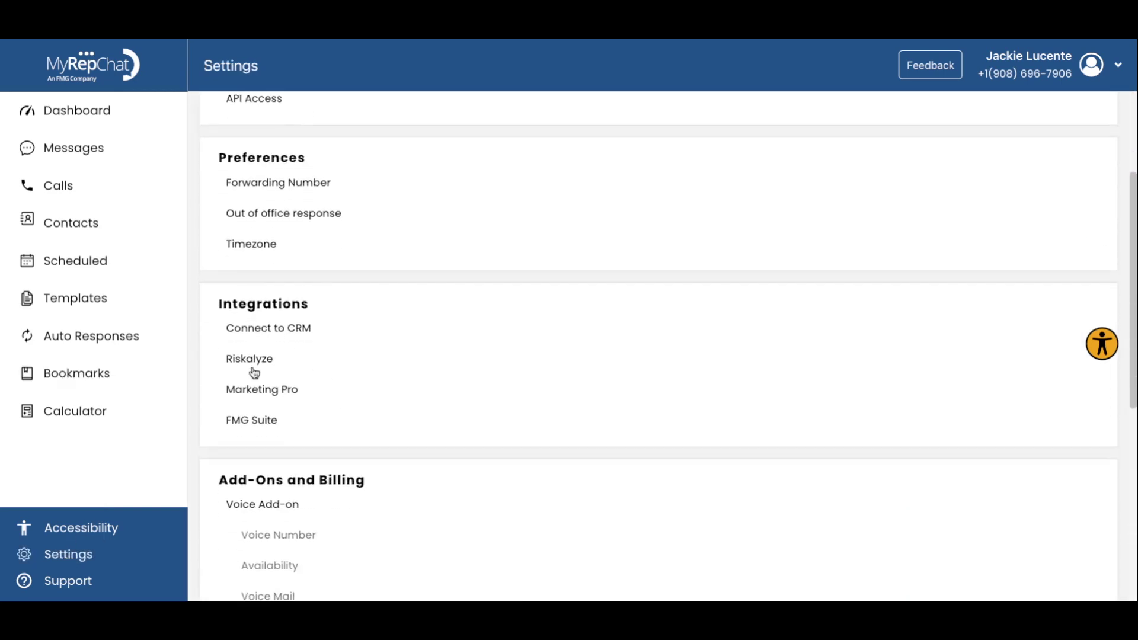
click(252, 360)
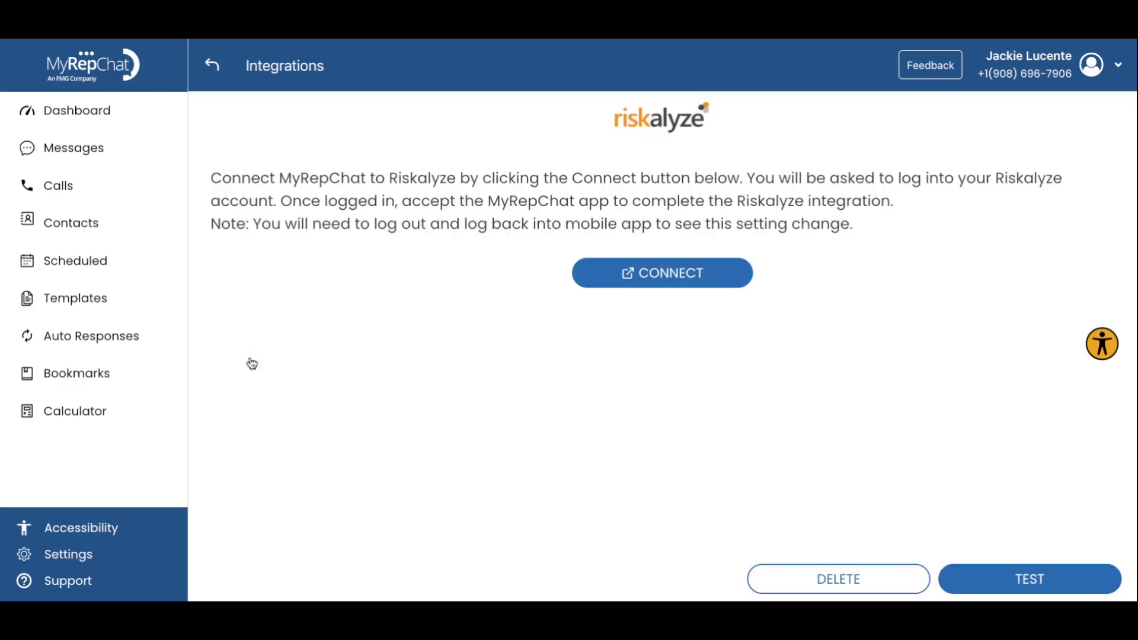
click(213, 65)
click(258, 425)
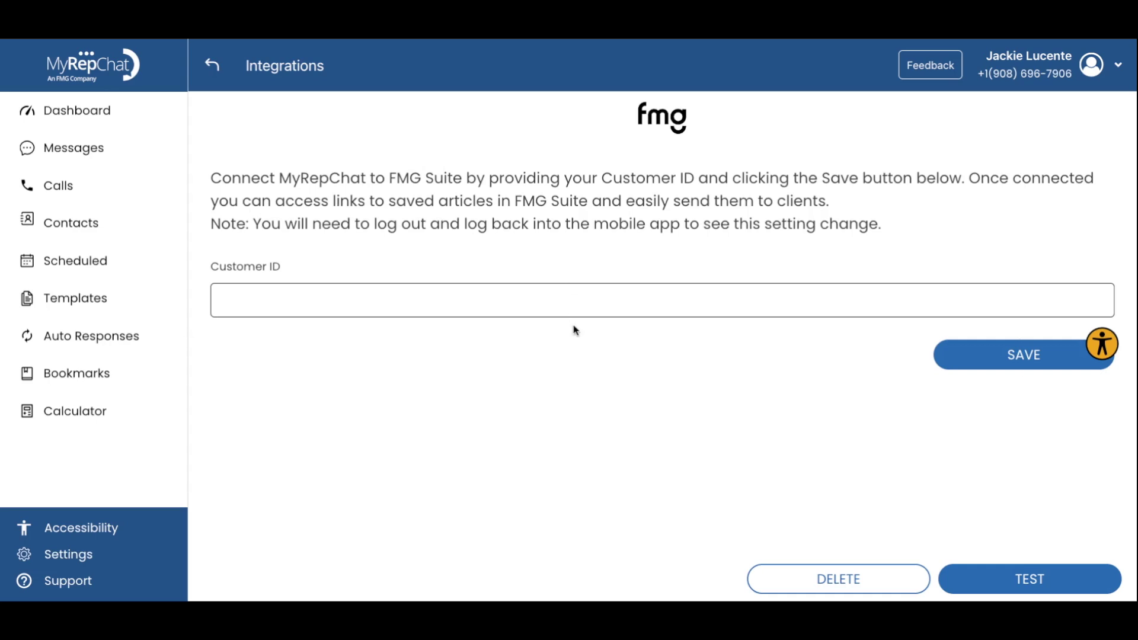
click(212, 64)
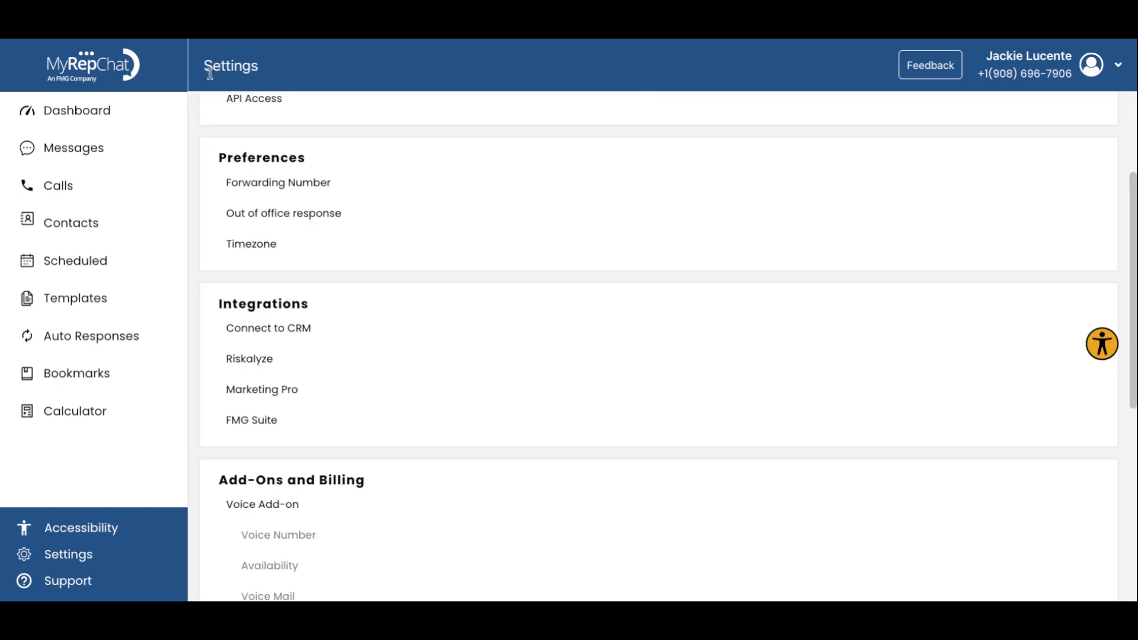
click(93, 115)
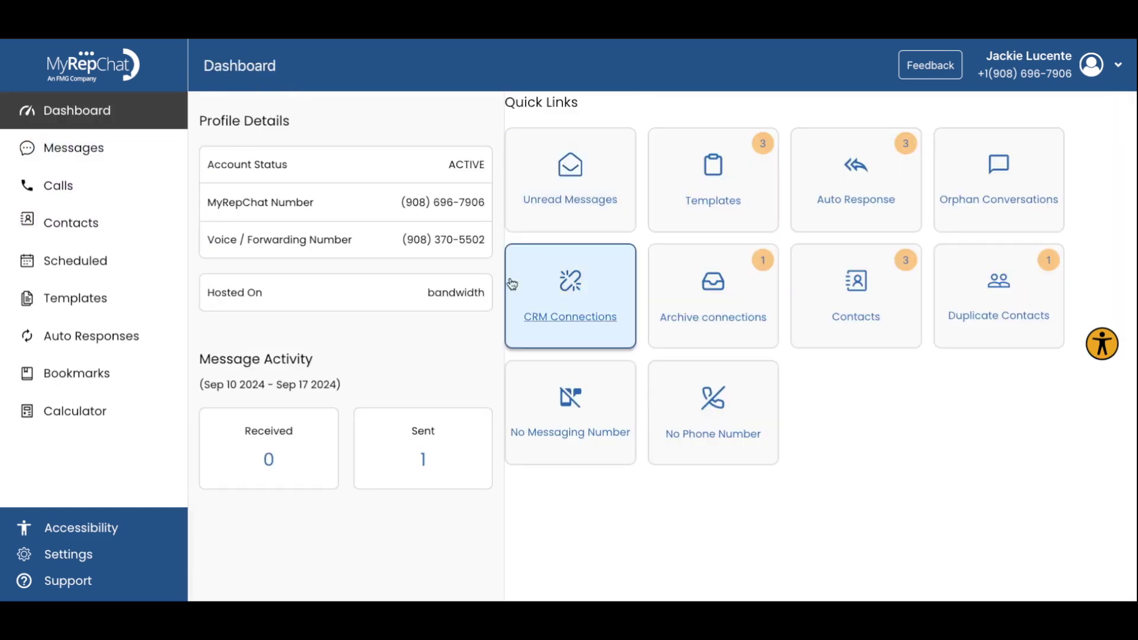